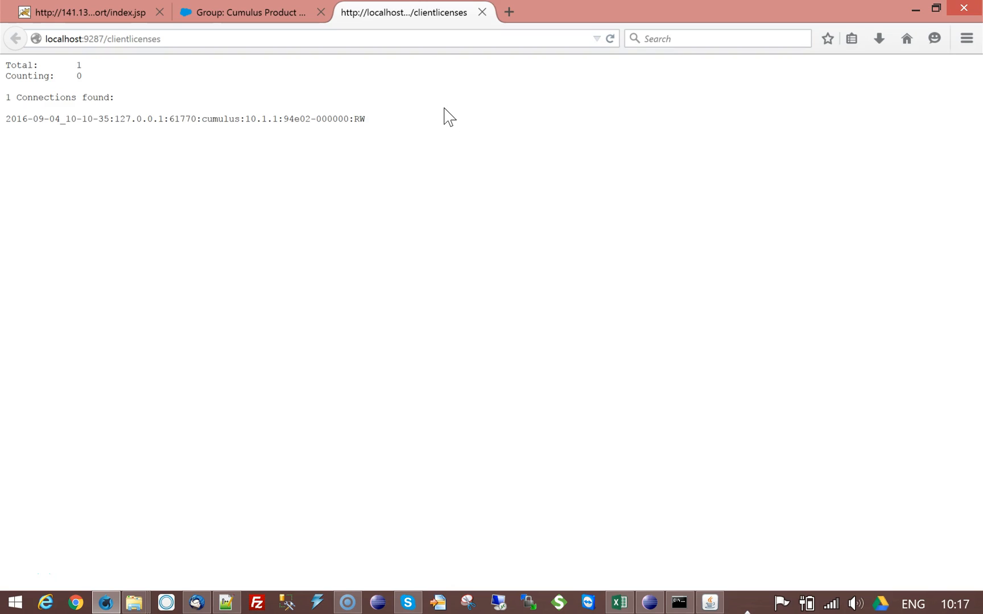
Open the Cumulus Server Console at localhost:8080/serverconsole in a new browser tab
{"action": "left_click", "coordinate": [508, 12]}
{"action": "left_click", "coordinate": [301, 40]}
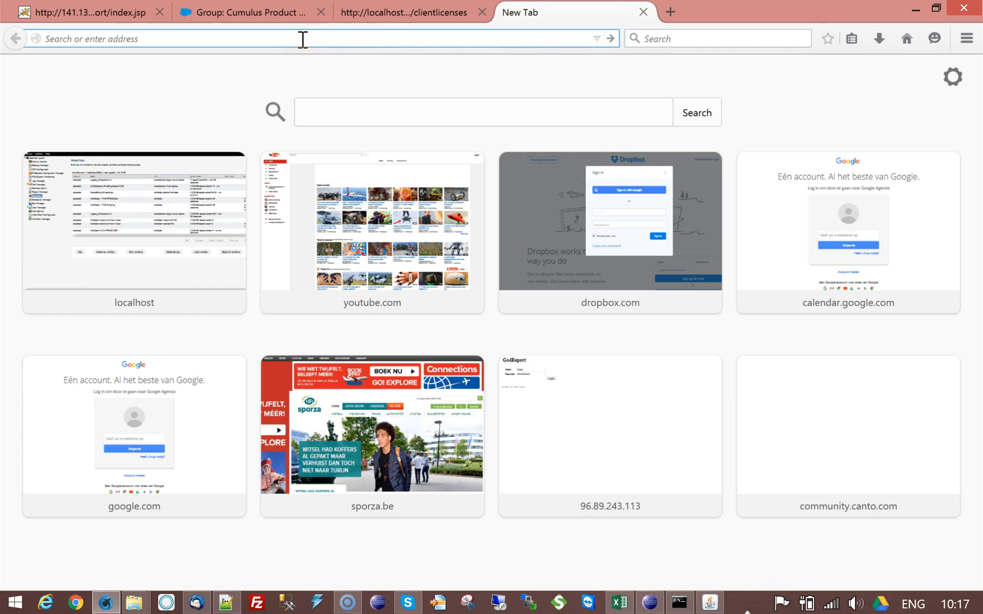
{"action": "type", "text": "ser"}
{"action": "key", "text": "Down"}
{"action": "key", "text": "Return"}
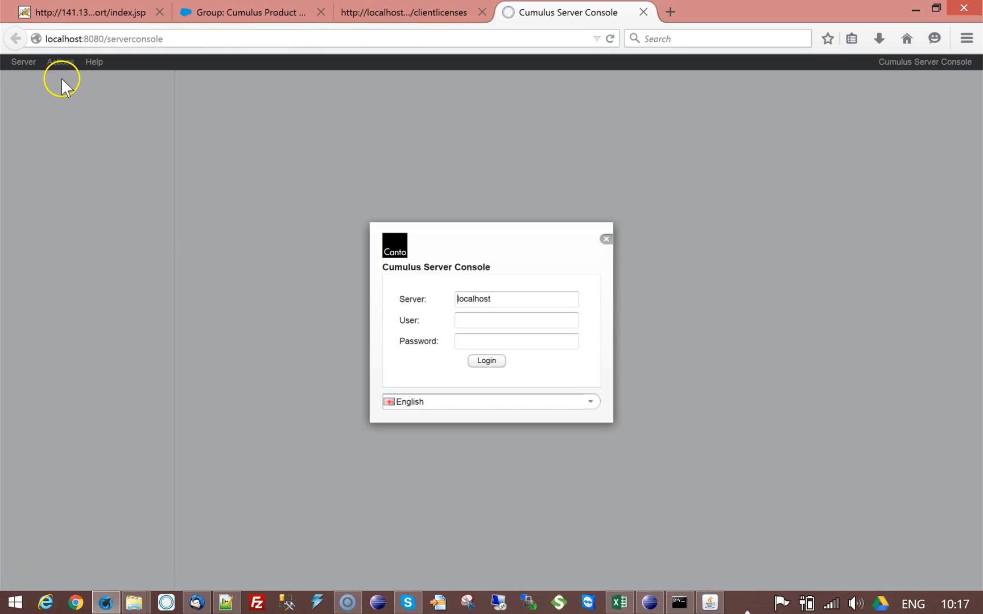
Log in to the localhost server with the first saved user account and open the RoboFlow workflow overview
{"action": "left_click", "coordinate": [480, 320]}
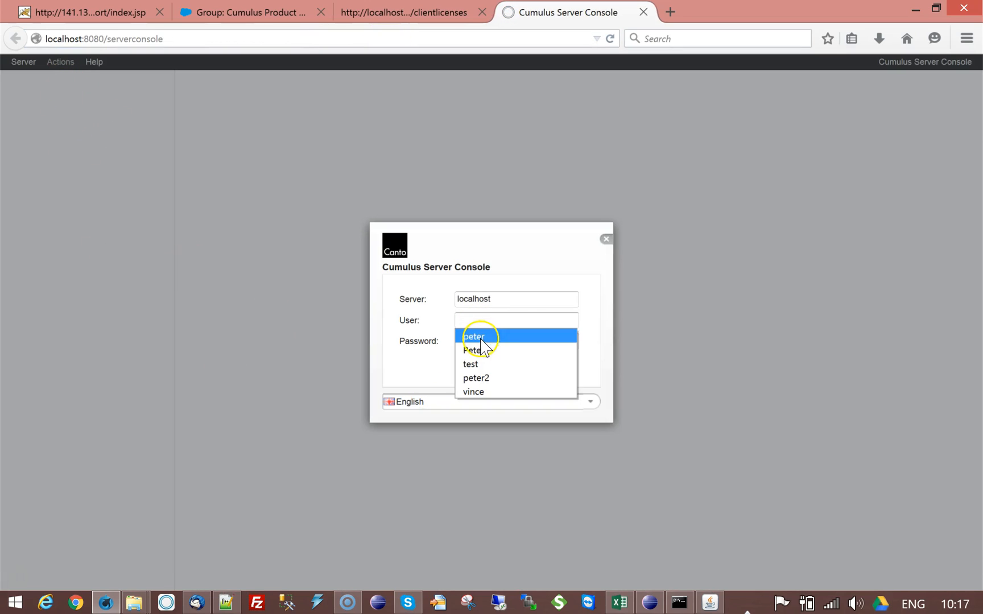
{"action": "left_click", "coordinate": [481, 337]}
{"action": "left_click", "coordinate": [485, 360]}
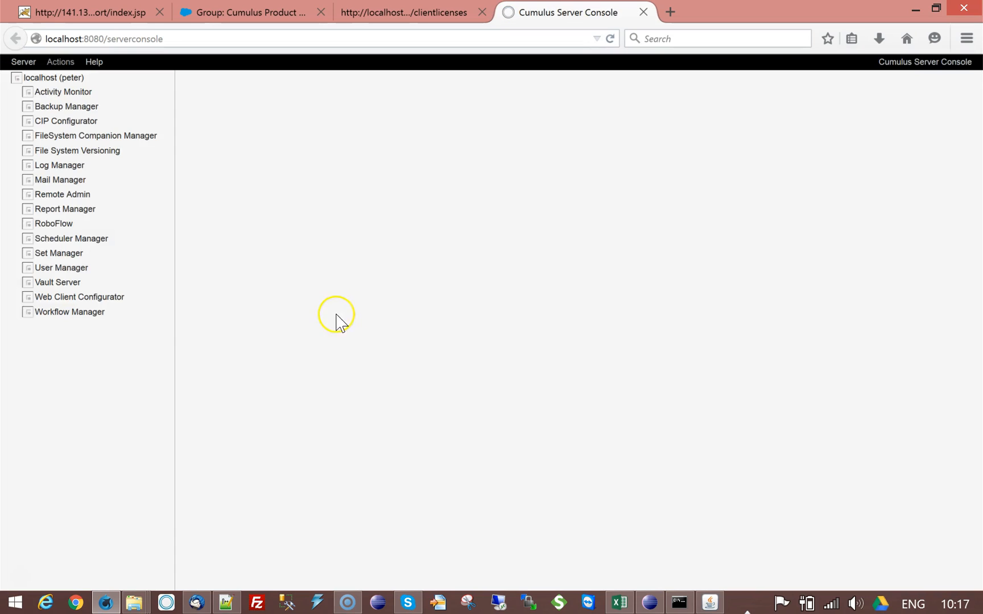
{"action": "left_click", "coordinate": [48, 223]}
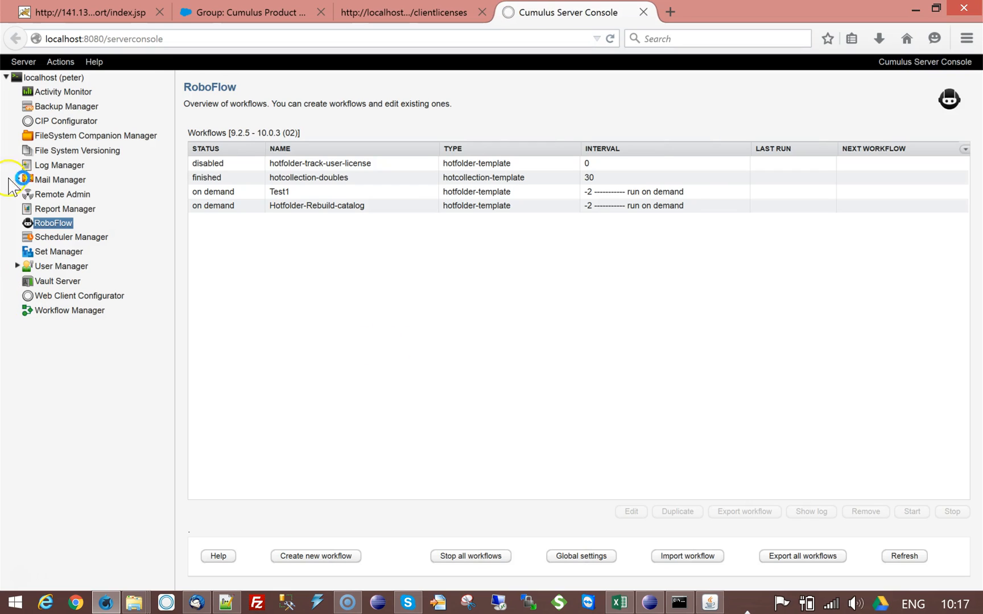
Reload the localhost:9287/clientlicenses page to examine each connection's user and license flags, and return to the server console
{"action": "left_click", "coordinate": [458, 13]}
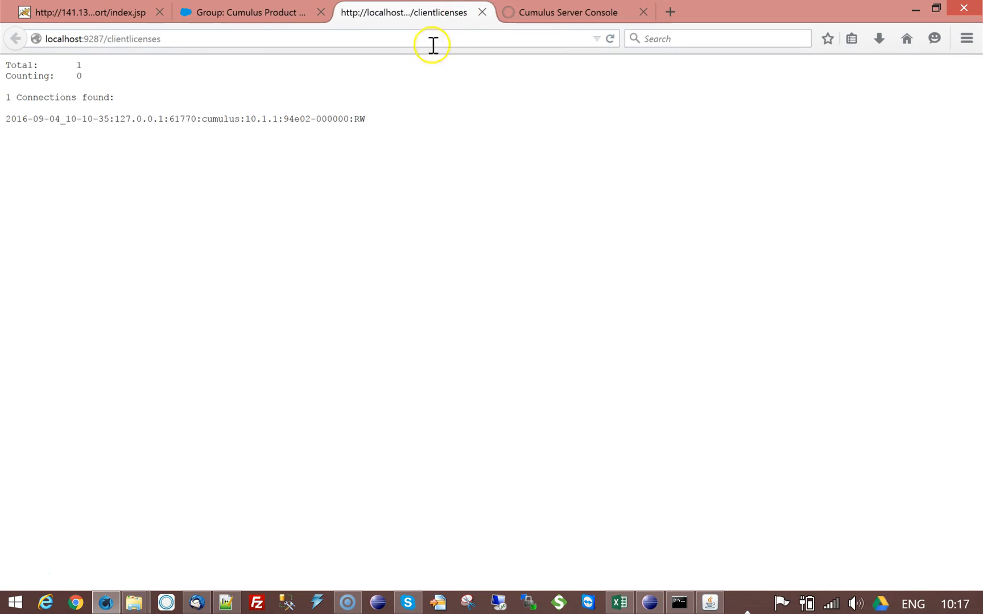
{"action": "left_click", "coordinate": [194, 38]}
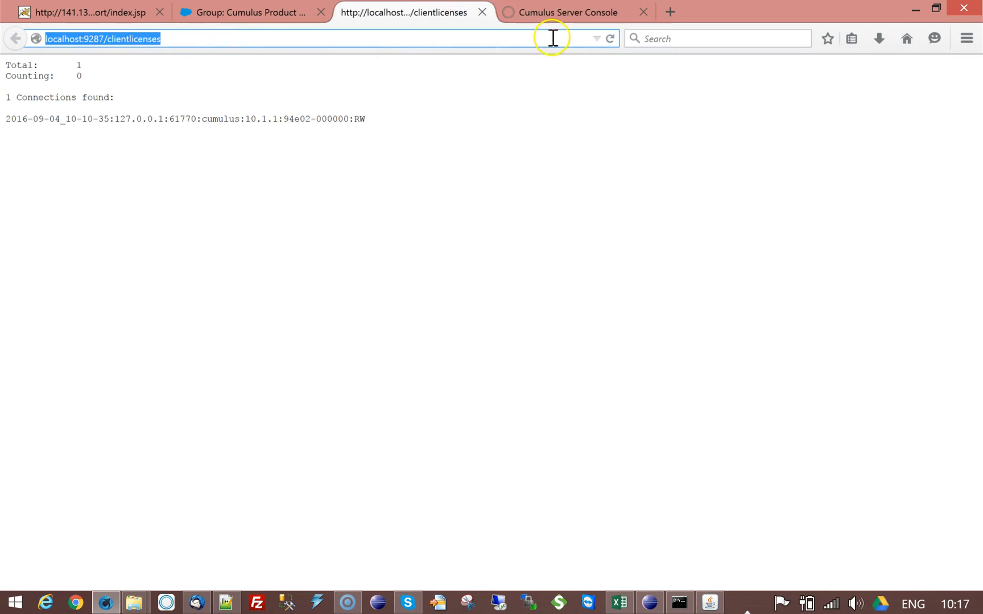
{"action": "left_click", "coordinate": [610, 39]}
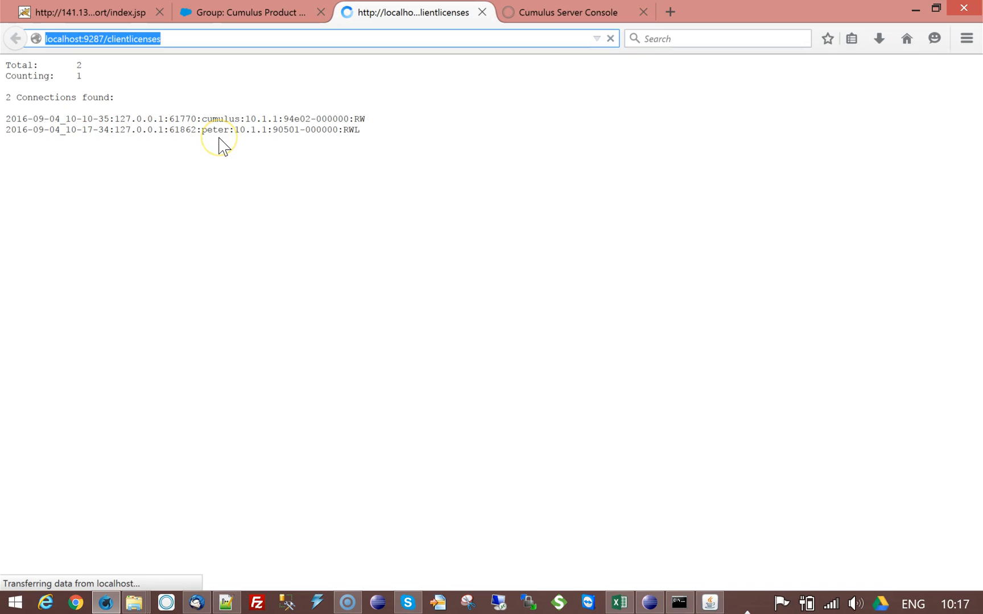
{"action": "double_click", "coordinate": [352, 130]}
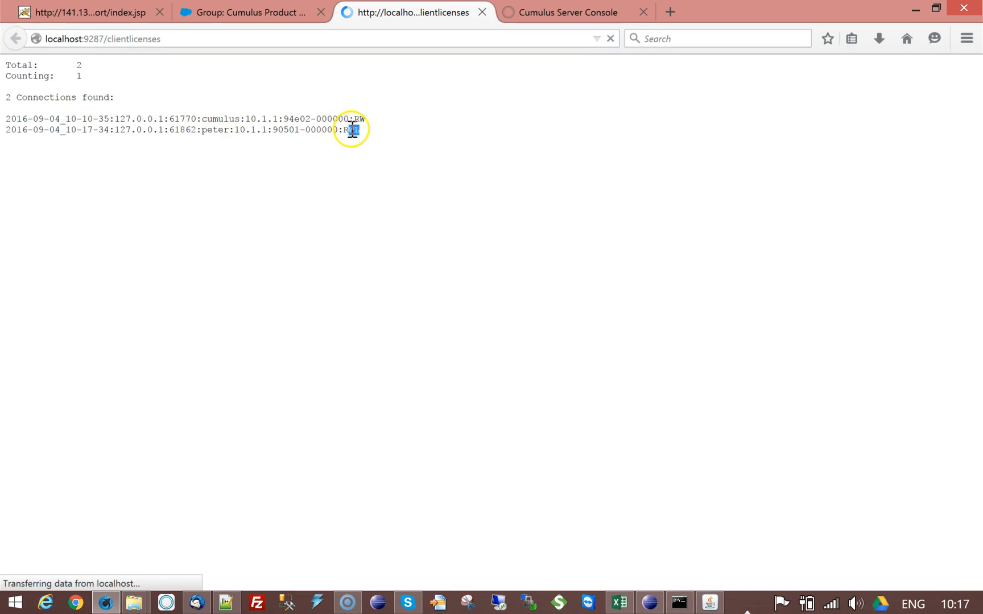
{"action": "left_click", "coordinate": [367, 132]}
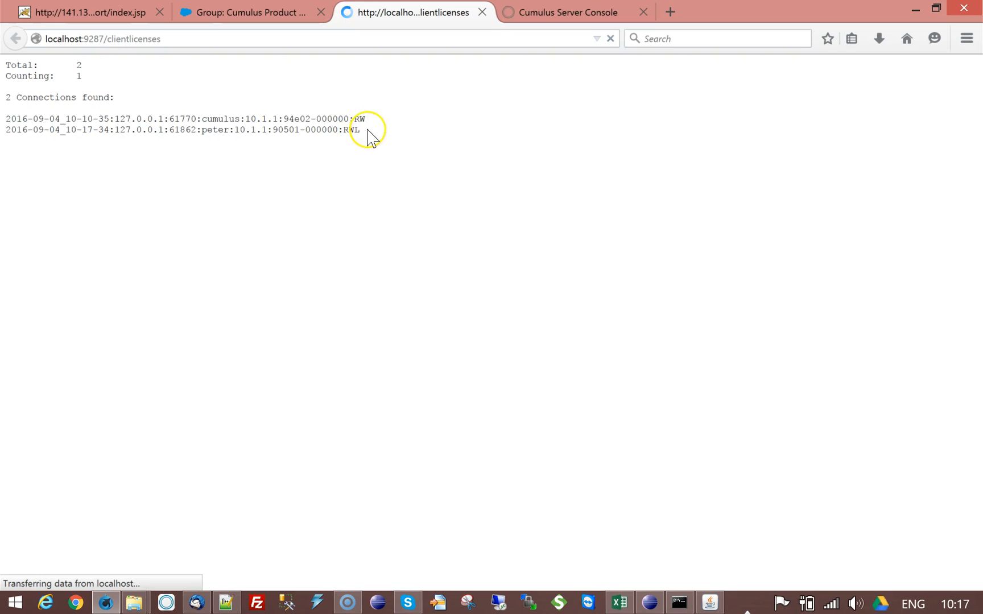
{"action": "double_click", "coordinate": [219, 131]}
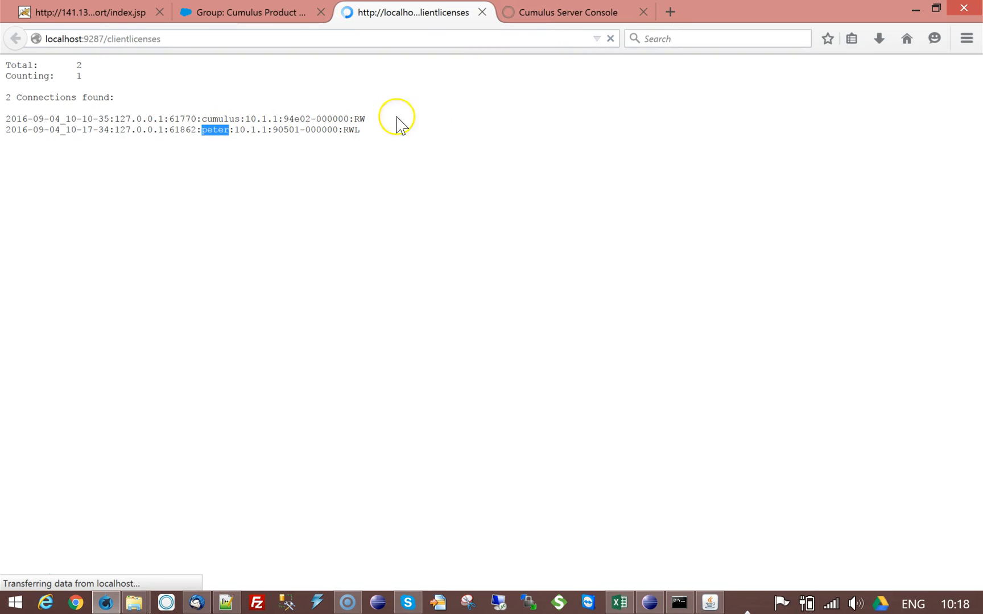
{"action": "left_click", "coordinate": [367, 142]}
{"action": "left_click_drag", "start_coordinate": [366, 119], "coordinate": [199, 119]}
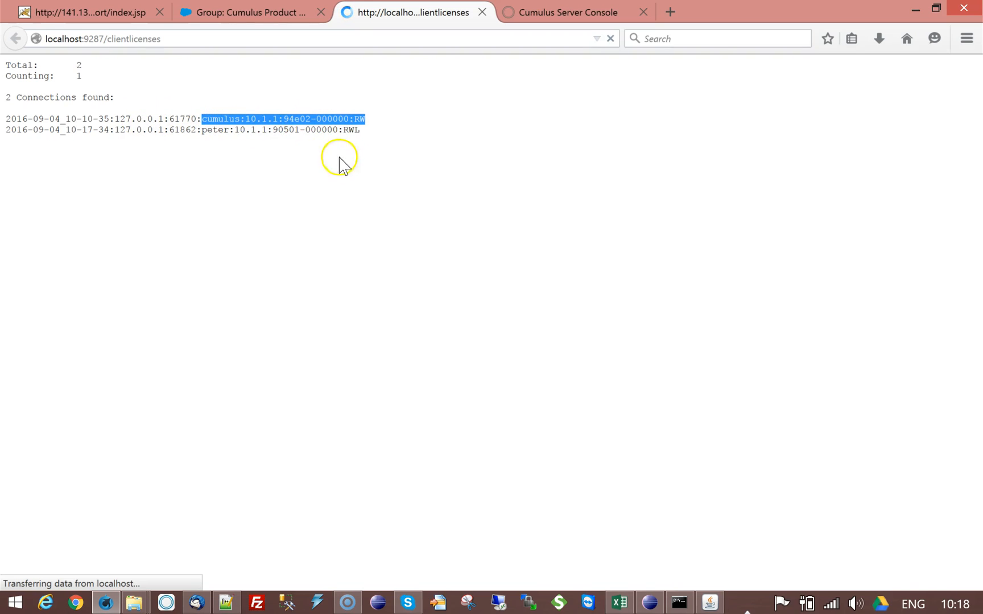
{"action": "left_click", "coordinate": [380, 137]}
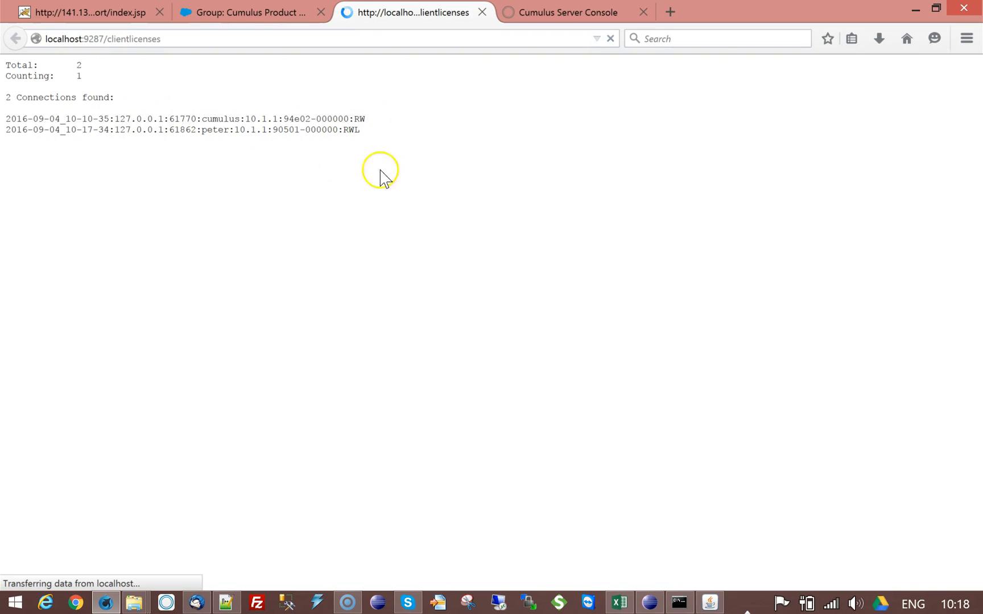
{"action": "left_click", "coordinate": [595, 14]}
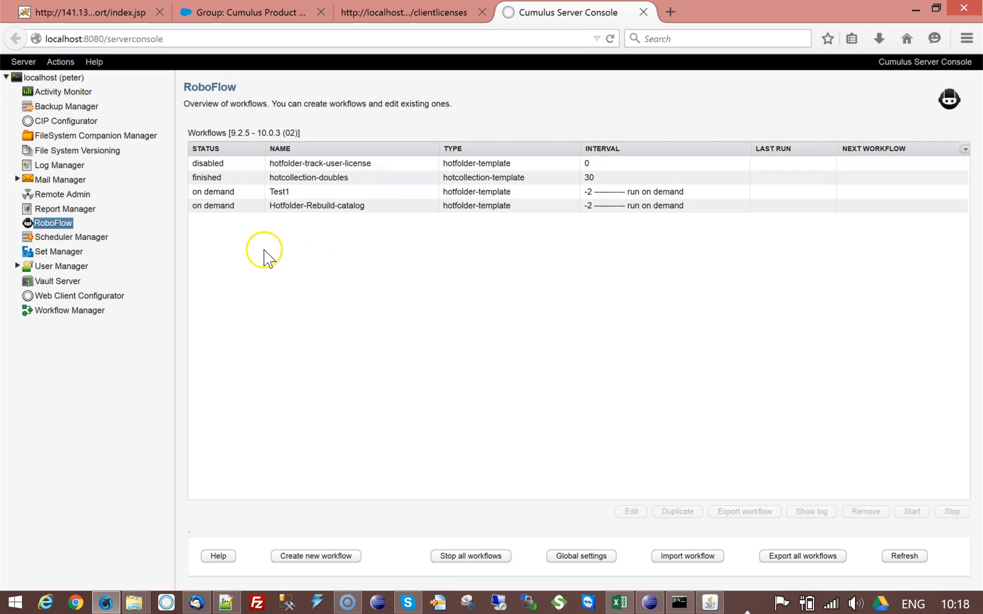
{"action": "left_click", "coordinate": [308, 208]}
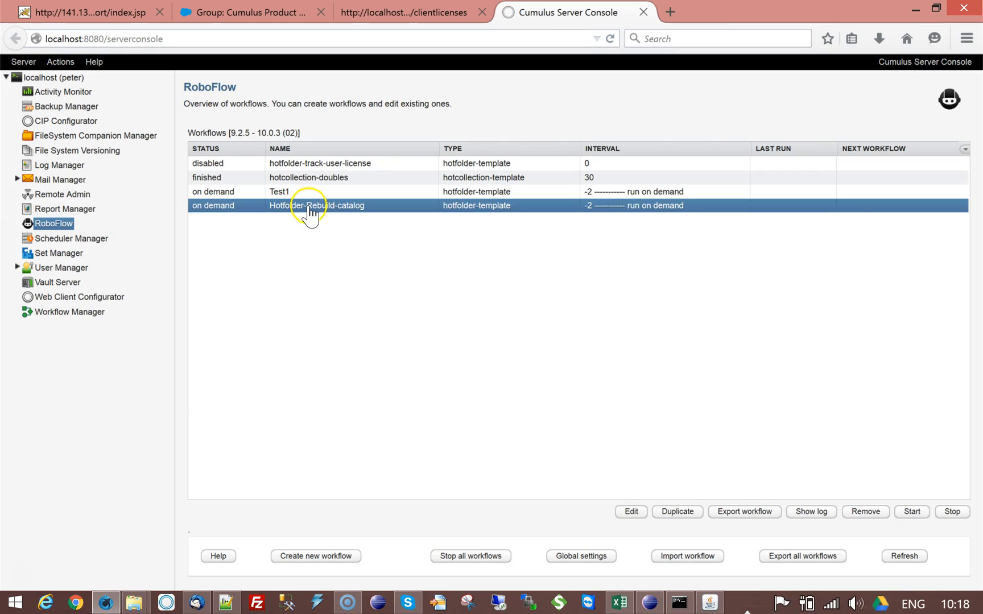
{"action": "double_click", "coordinate": [306, 208]}
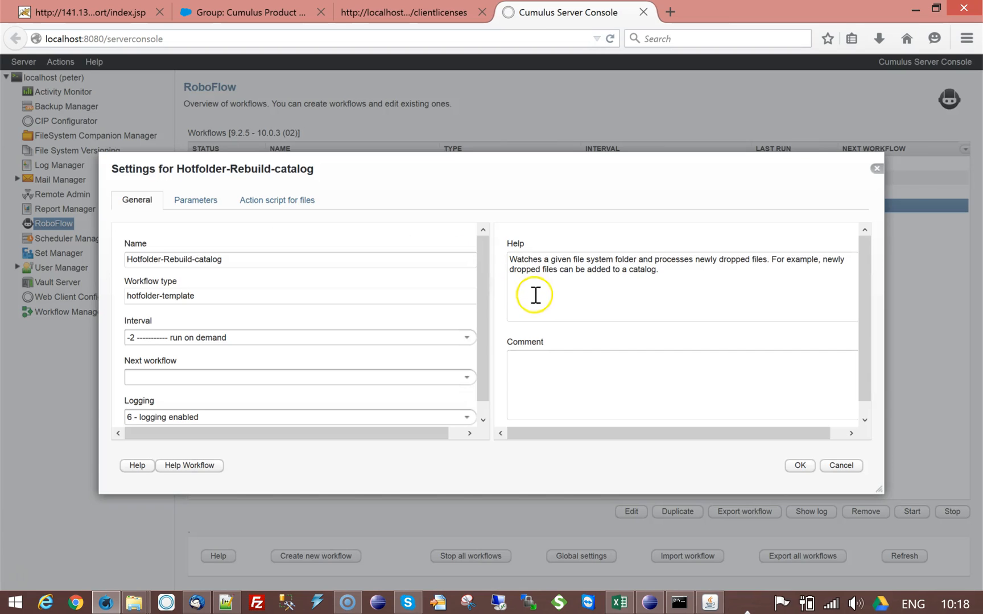
{"action": "left_click", "coordinate": [874, 170]}
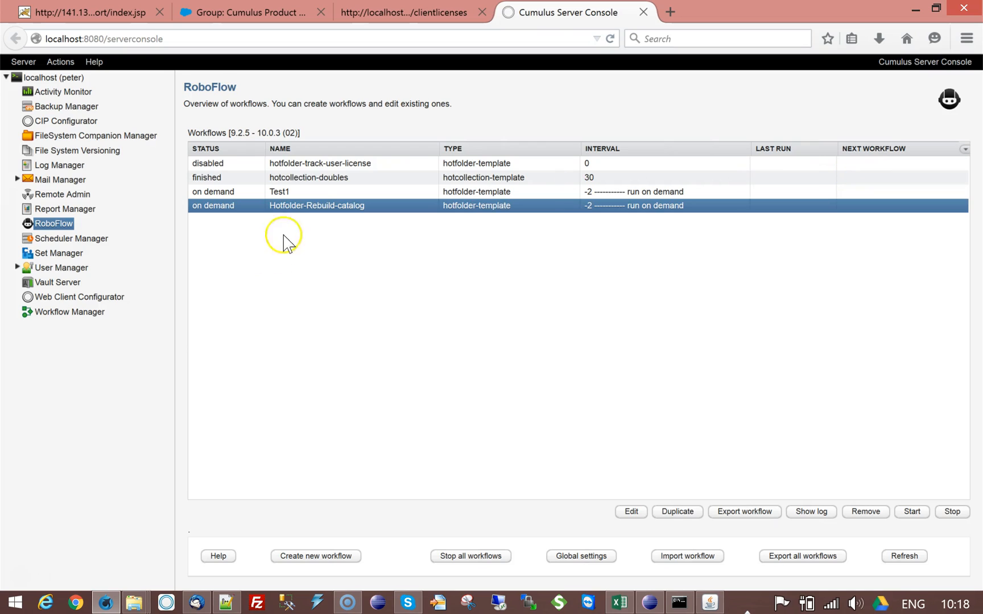
Open the settings of the hotfolder-track-user-license workflow and set its interval to -2, run on demand
{"action": "double_click", "coordinate": [314, 163]}
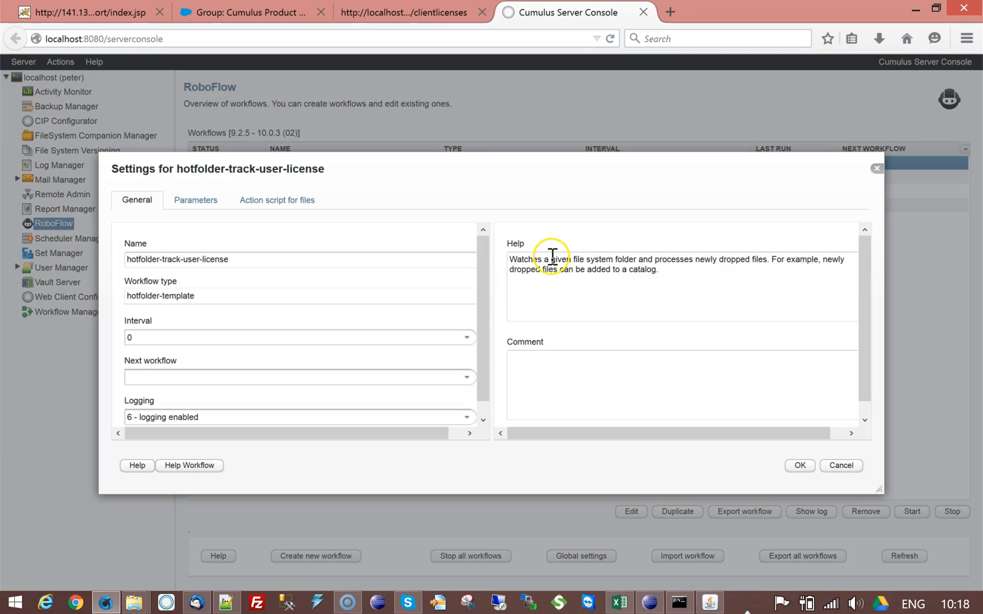
{"action": "left_click", "coordinate": [467, 336]}
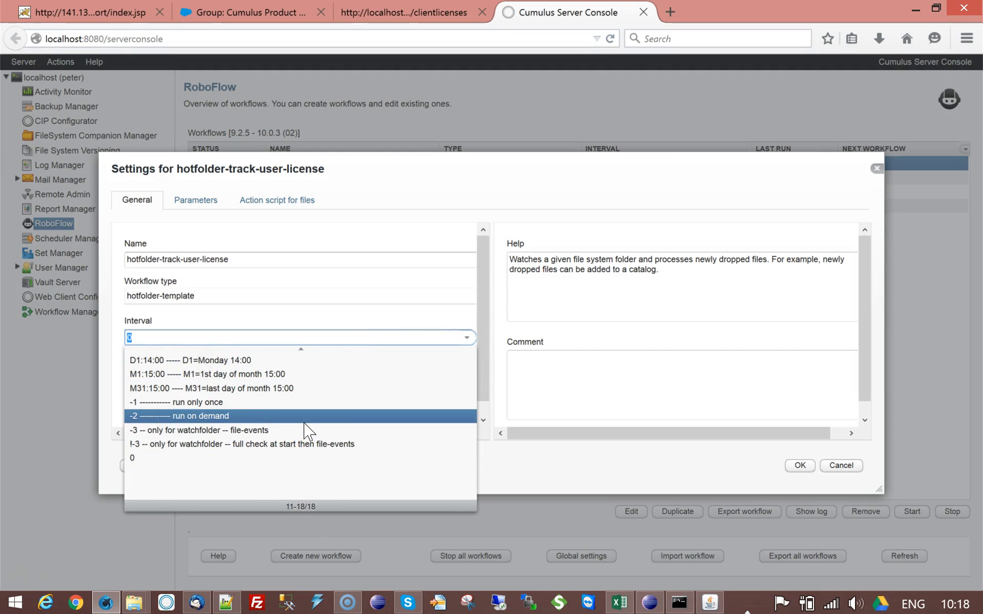
{"action": "scroll", "coordinate": [306, 428], "scroll_direction": "up", "scroll_amount": 3}
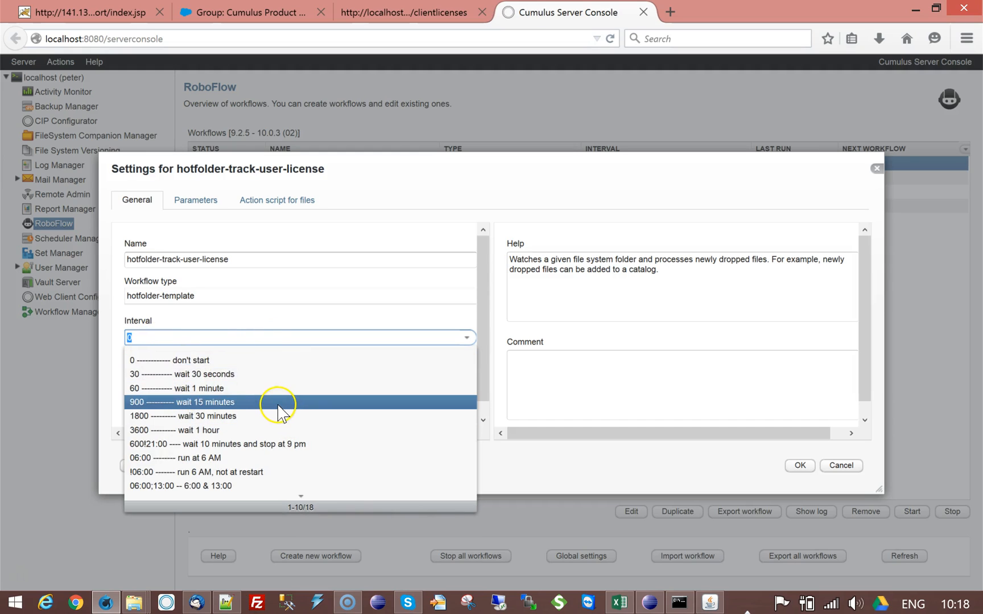
{"action": "scroll", "coordinate": [276, 406], "scroll_direction": "down", "scroll_amount": 3}
{"action": "left_click", "coordinate": [208, 420]}
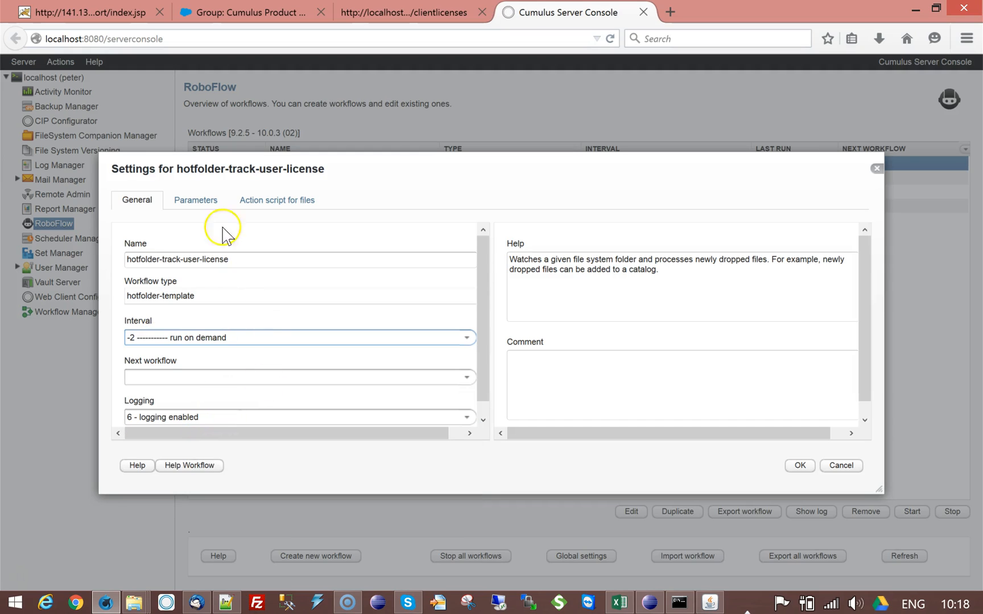
Examine the parameters of the hotfolder-track-user-license workflow and the form for adding a new parameter
{"action": "left_click", "coordinate": [196, 199]}
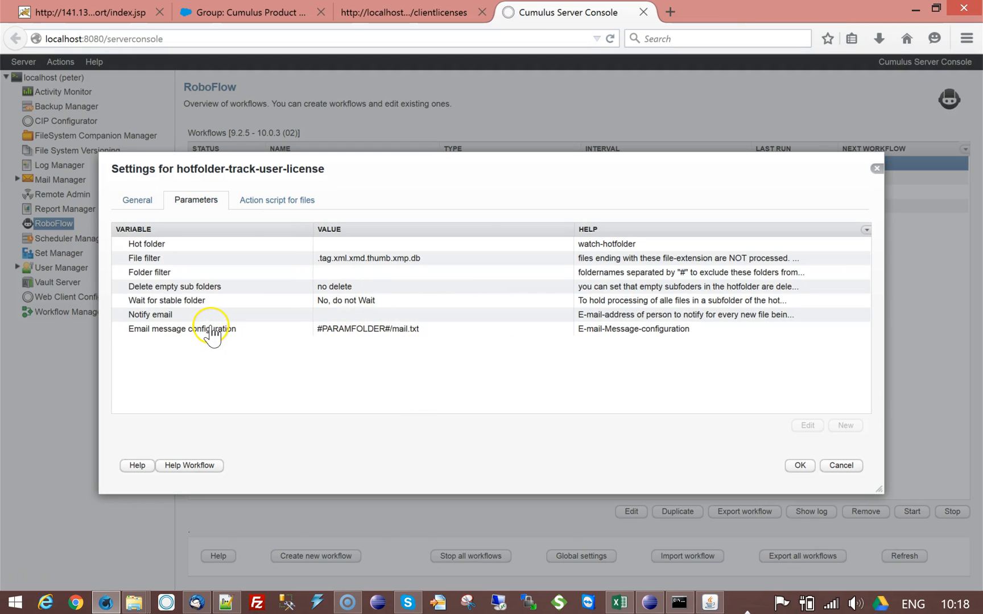
{"action": "left_click", "coordinate": [156, 291]}
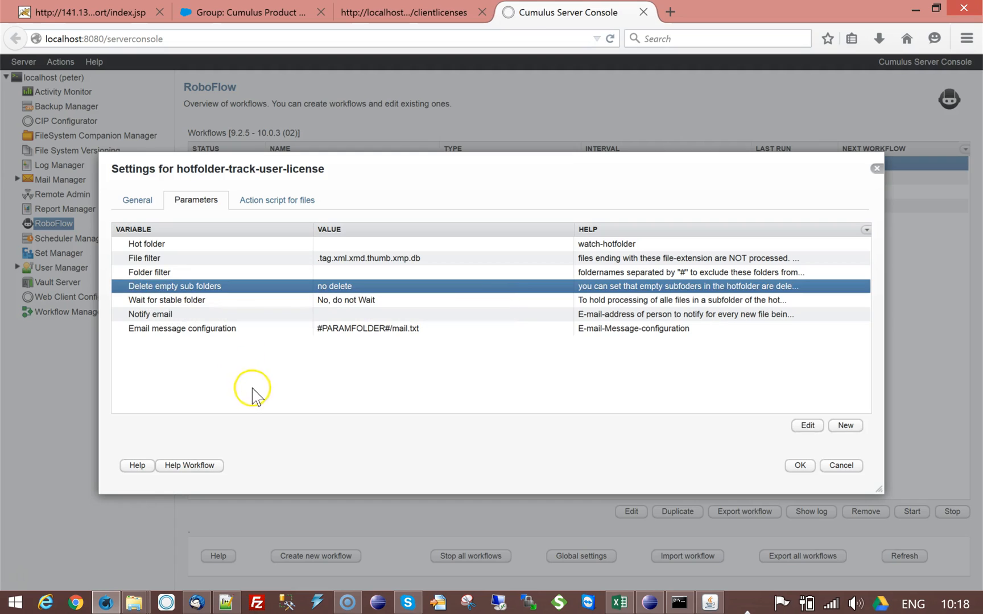
{"action": "left_click", "coordinate": [191, 330]}
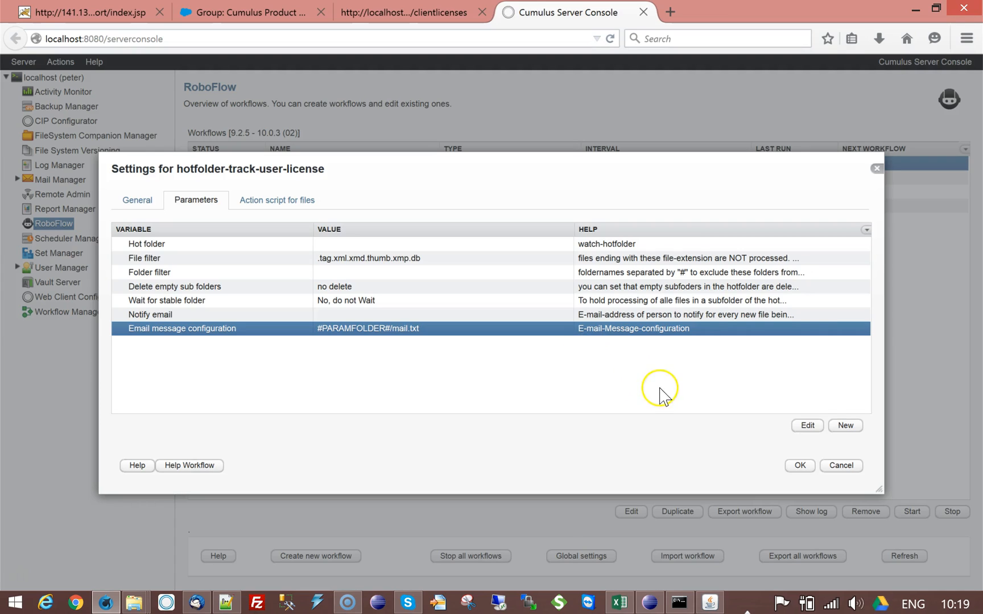
{"action": "left_click", "coordinate": [841, 428]}
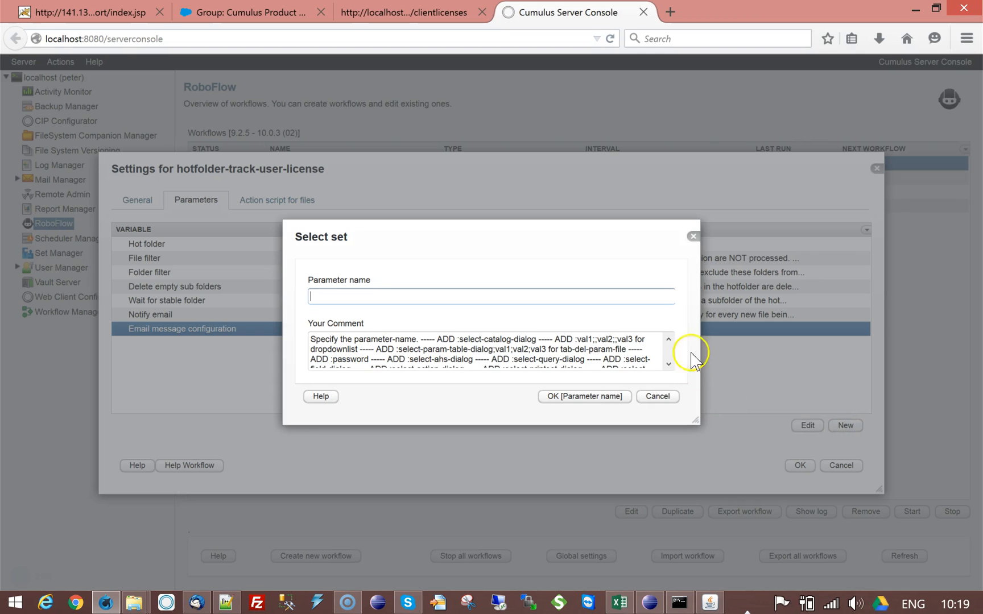
{"action": "key", "text": "Escape"}
Copy the additional parameter name hotfolder-delete-fileboolean from the end of the workflow's help text and close the help
{"action": "left_click", "coordinate": [183, 466]}
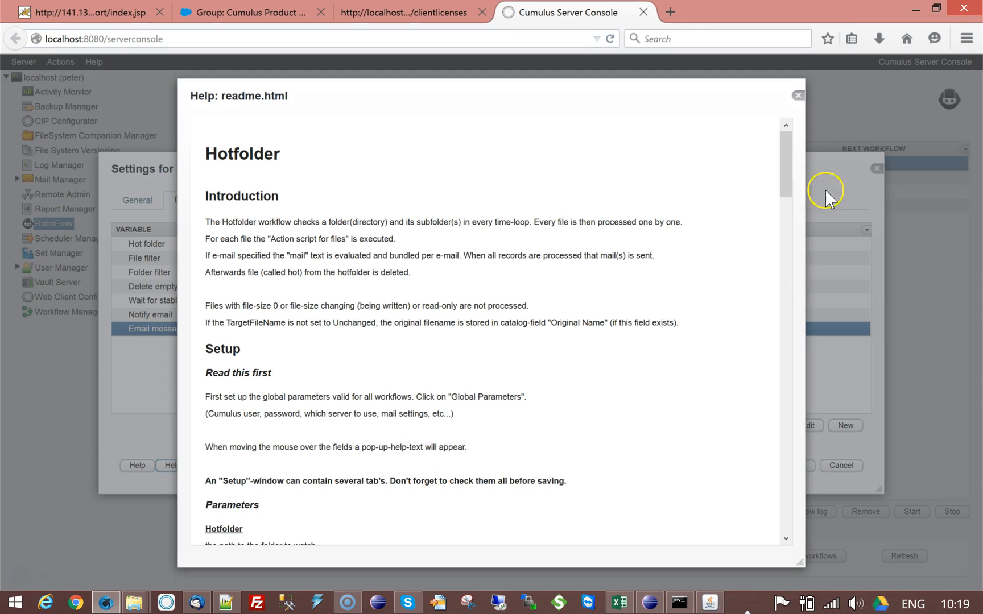
{"action": "left_click_drag", "start_coordinate": [781, 164], "coordinate": [769, 540]}
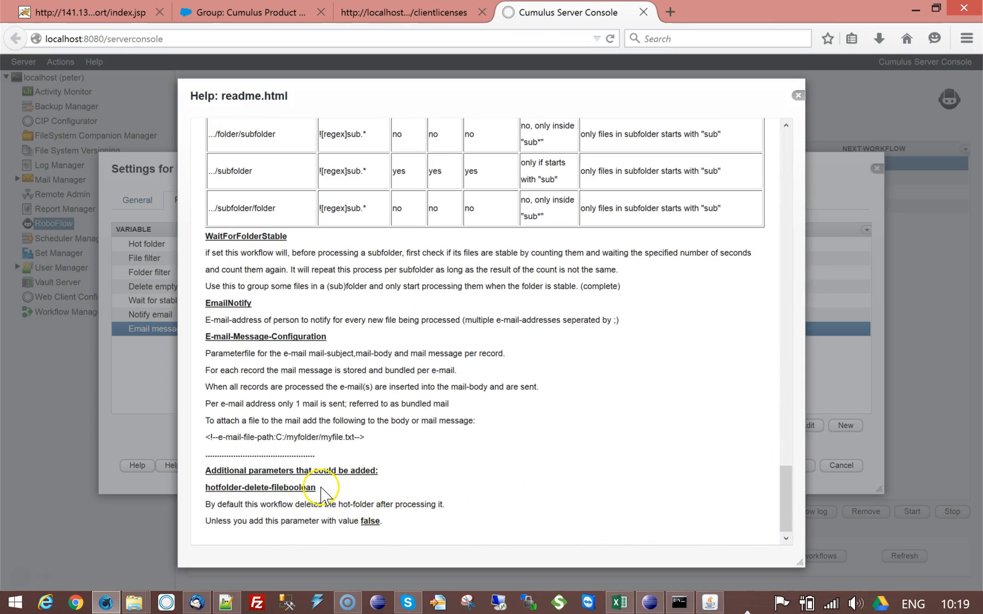
{"action": "left_click_drag", "start_coordinate": [317, 488], "coordinate": [204, 493]}
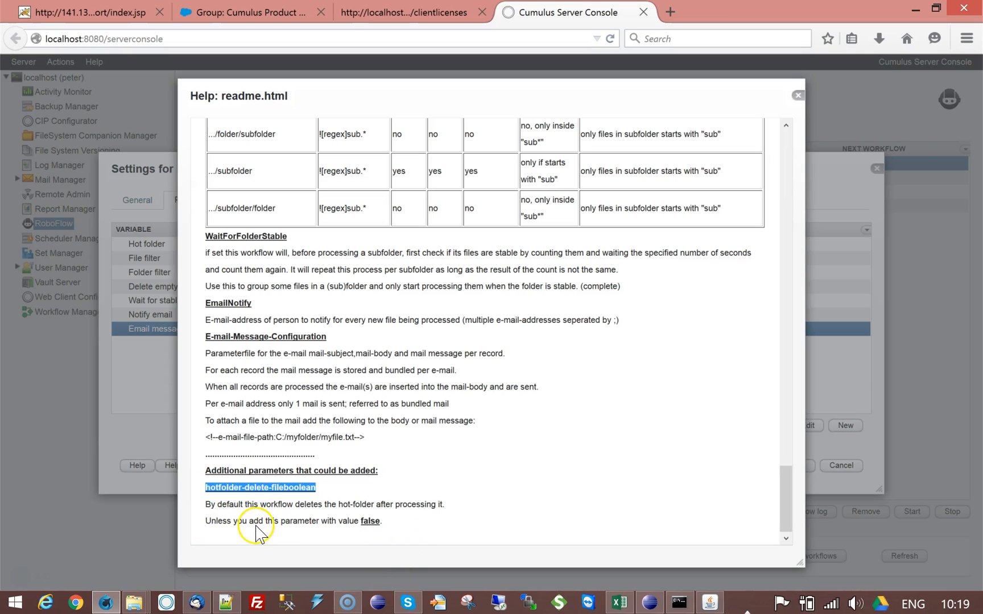
{"action": "left_click", "coordinate": [798, 95]}
Add a new workflow parameter named hotfolder-delete-fileboolean with the value false
{"action": "left_click", "coordinate": [848, 426]}
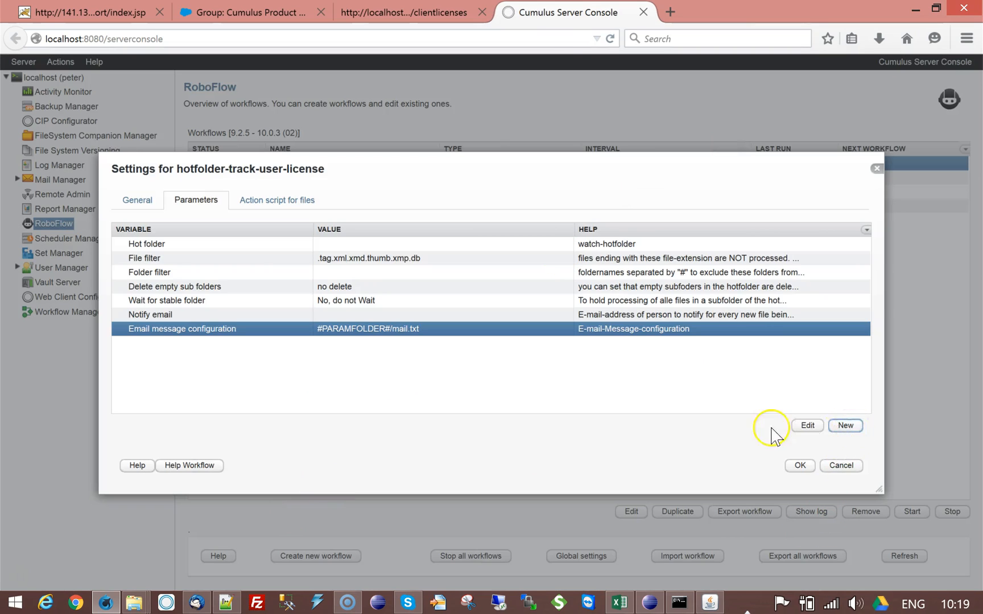
{"action": "type", "text": "hotfolder-delete-fileboolean"}
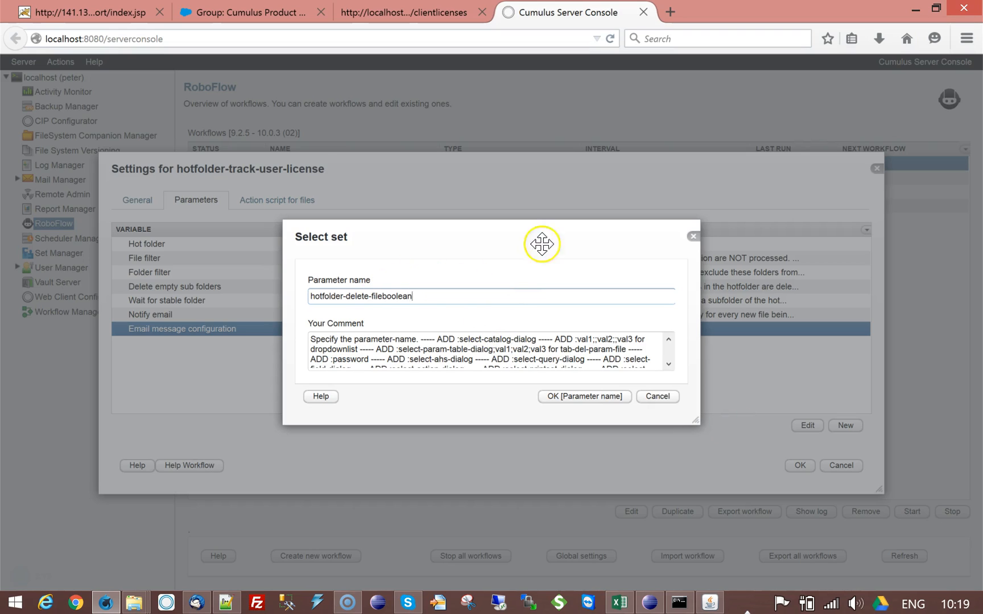
{"action": "left_click", "coordinate": [586, 397]}
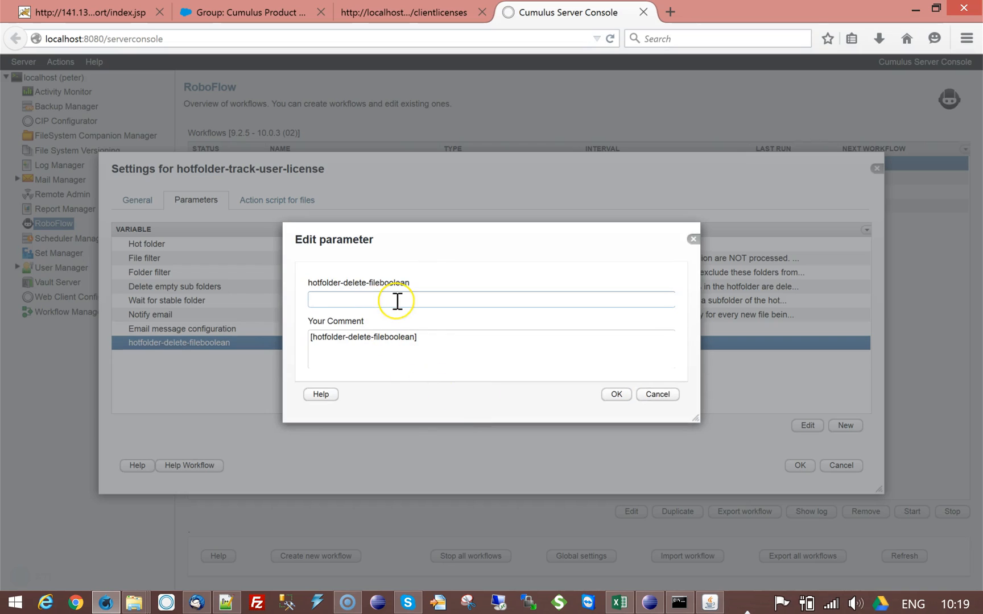
{"action": "type", "text": "false"}
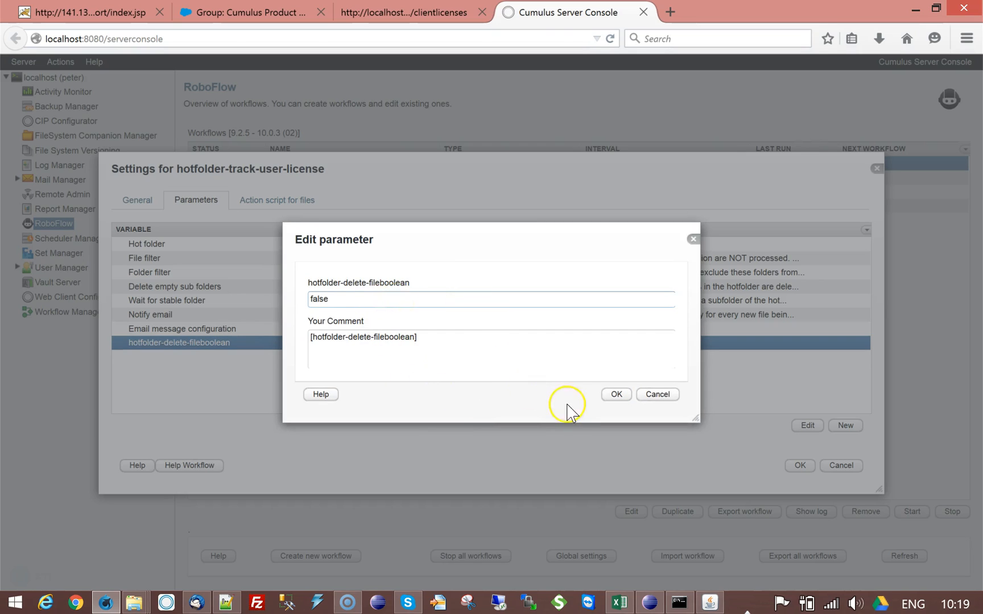
{"action": "left_click", "coordinate": [616, 394]}
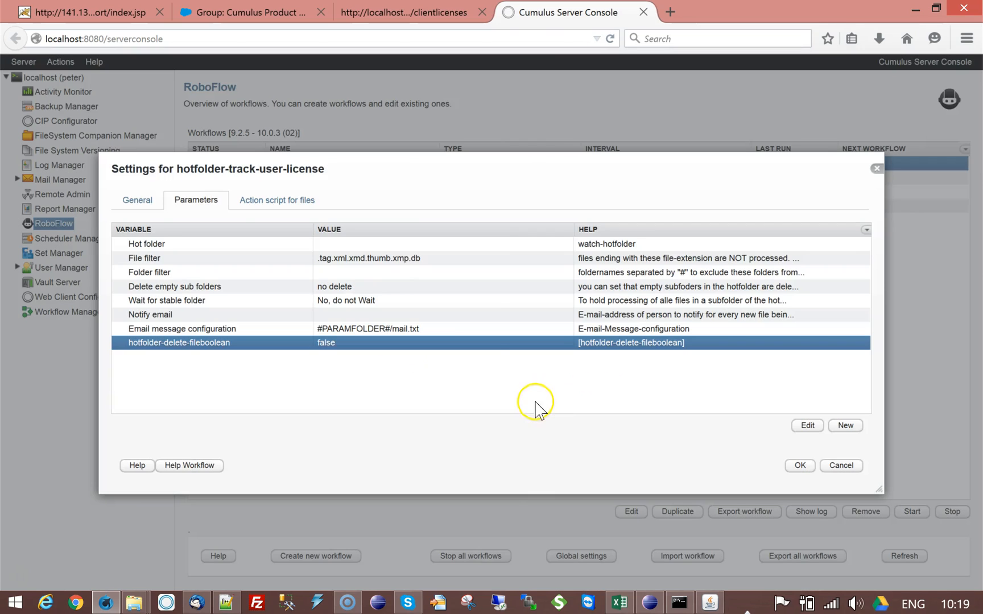
Create a new folder named test-licenses inside the Canto folder while choosing the Hot folder parameter's location
{"action": "double_click", "coordinate": [386, 245]}
{"action": "left_click", "coordinate": [654, 300]}
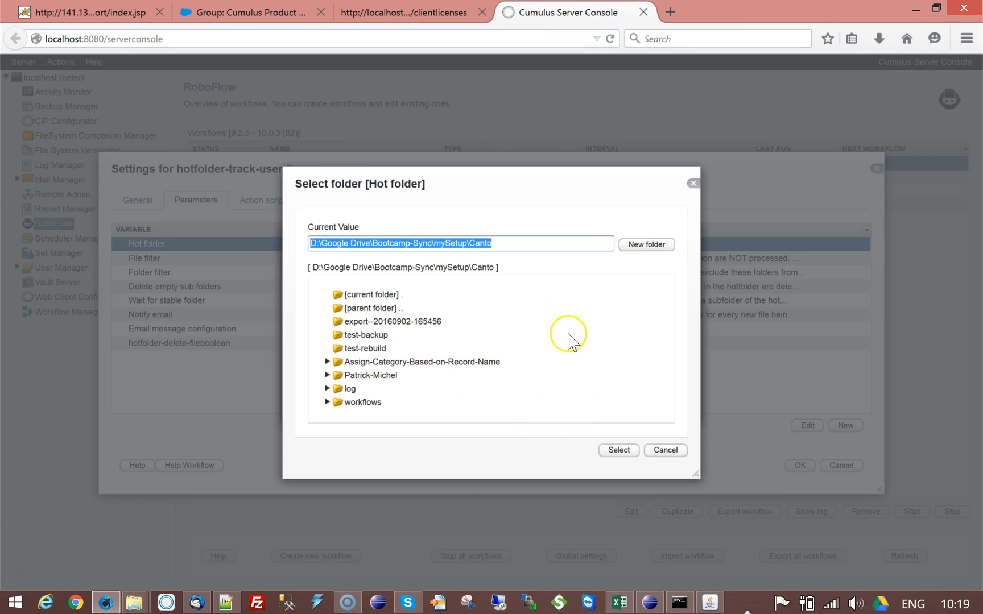
{"action": "left_click", "coordinate": [648, 247]}
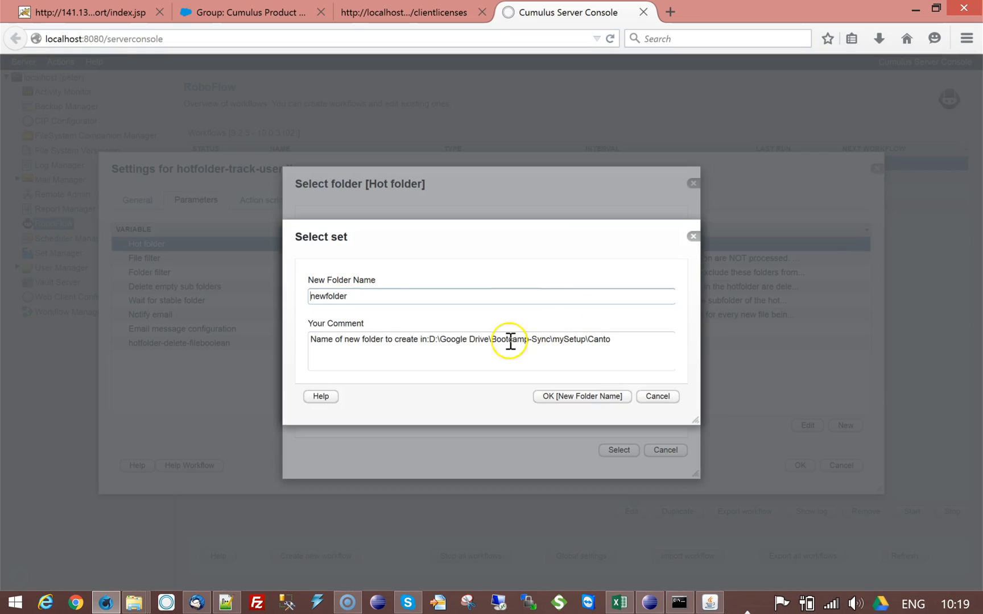
{"action": "double_click", "coordinate": [336, 297]}
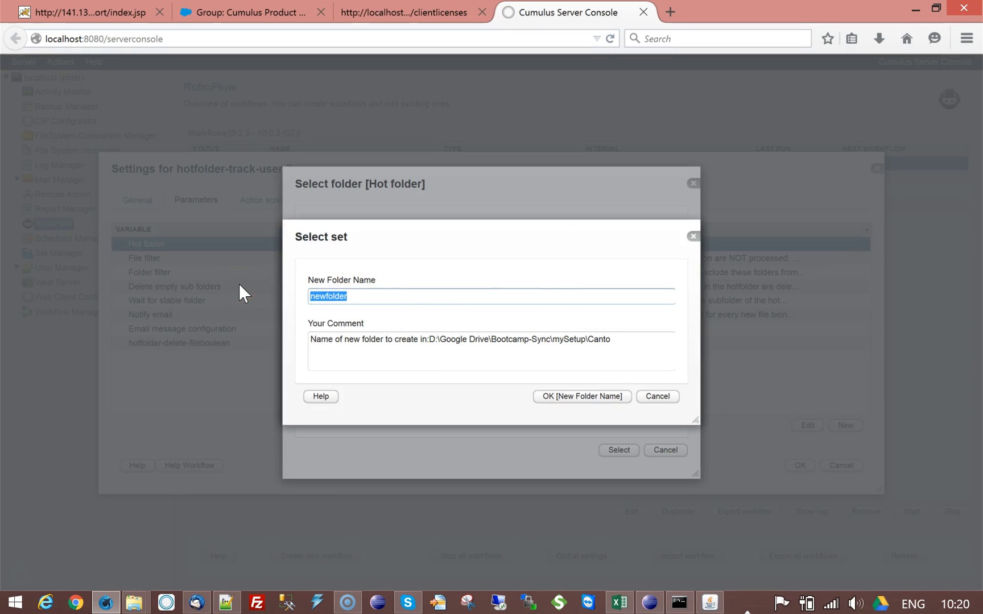
{"action": "type", "text": "test-licenses"}
{"action": "left_click", "coordinate": [581, 397]}
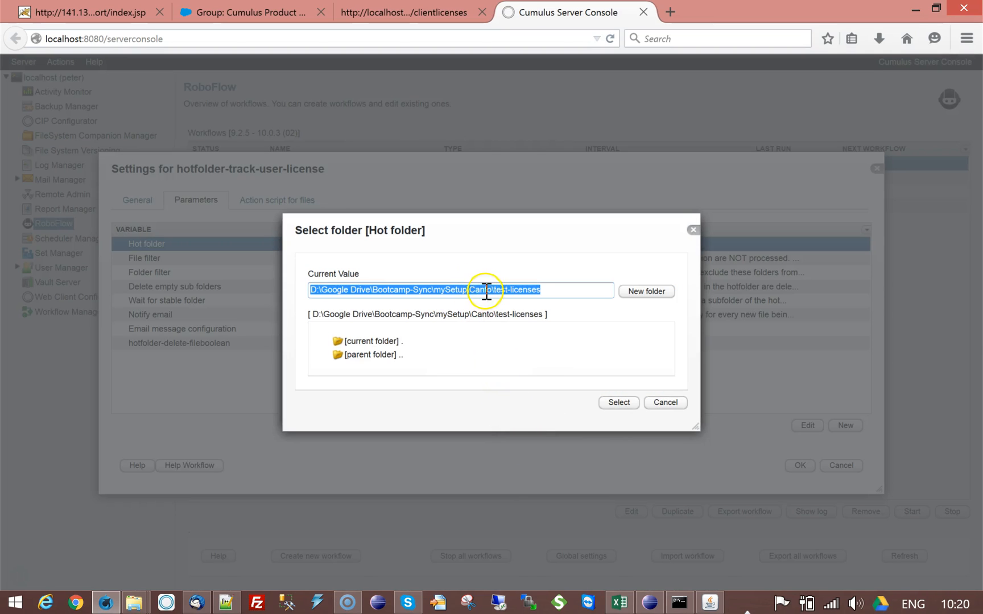
Enter #APPLICATIONFOLDER#/test-licenses as the path in the folder selection and accept it for the Hot folder parameter
{"action": "left_click_drag", "start_coordinate": [487, 291], "coordinate": [219, 264]}
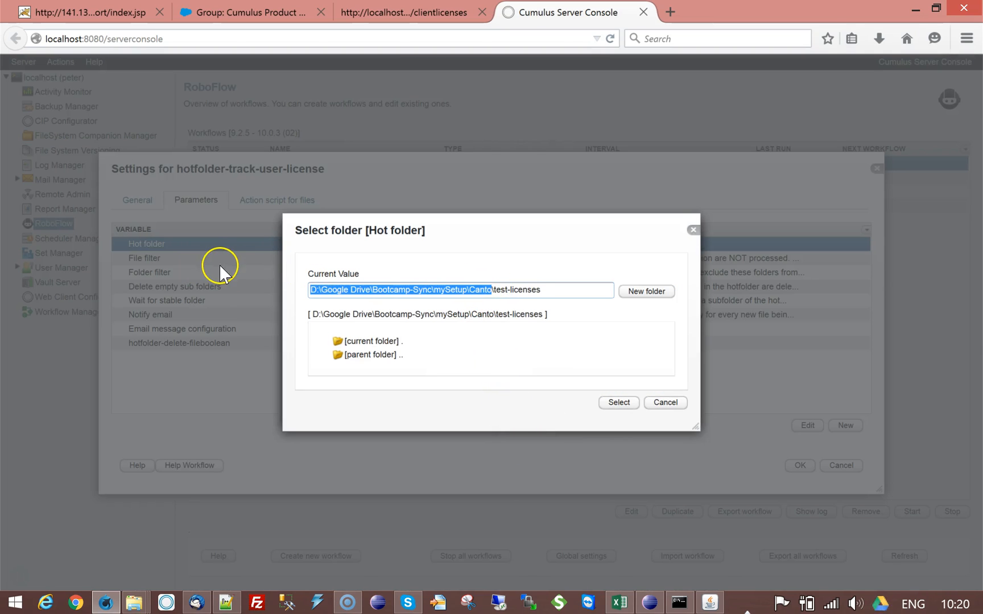
{"action": "key", "text": "BackSpace"}
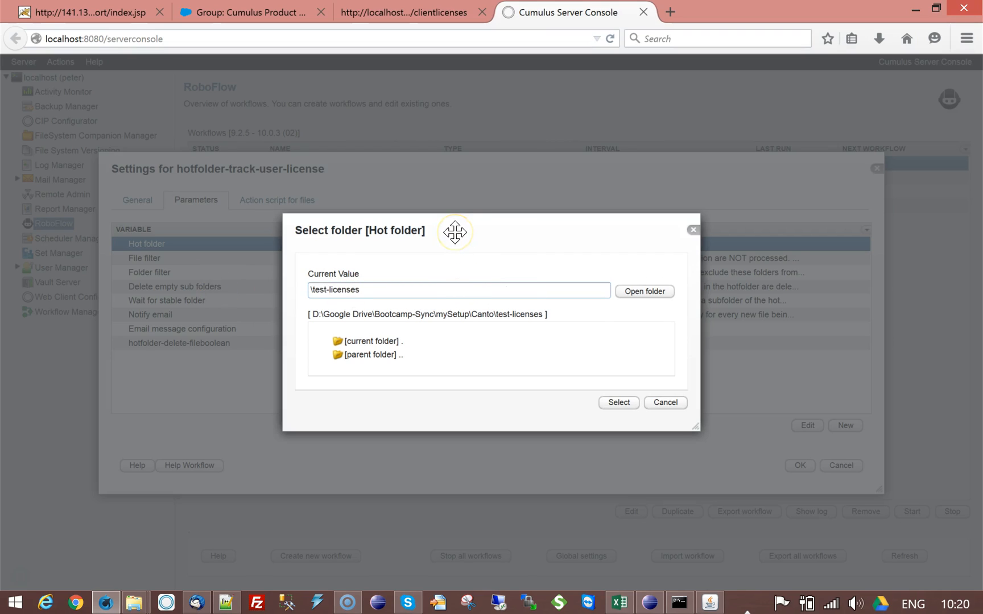
{"action": "type", "text": "#APPLIC"}
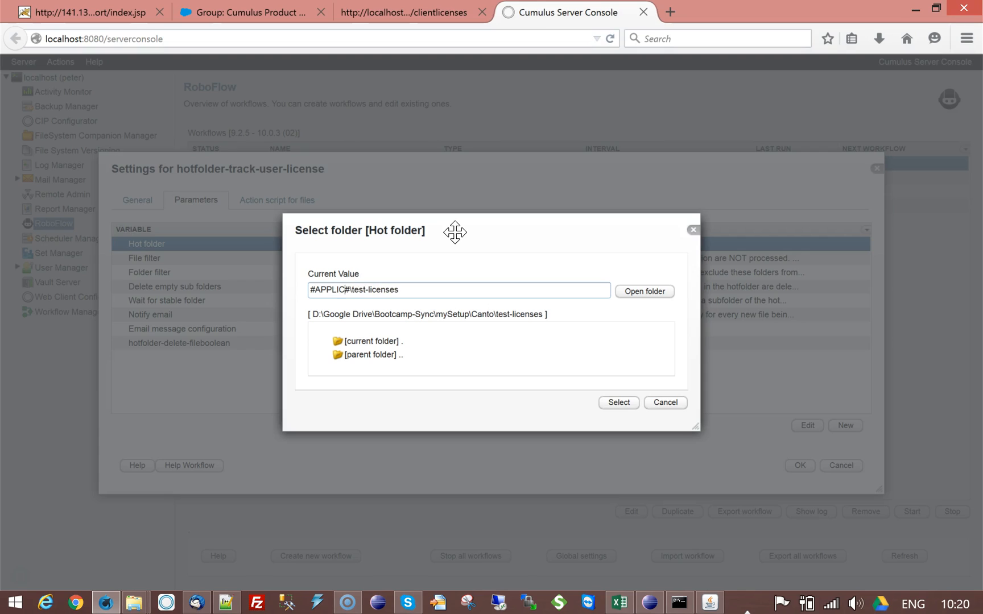
{"action": "type", "text": "ATIONFOLDER"}
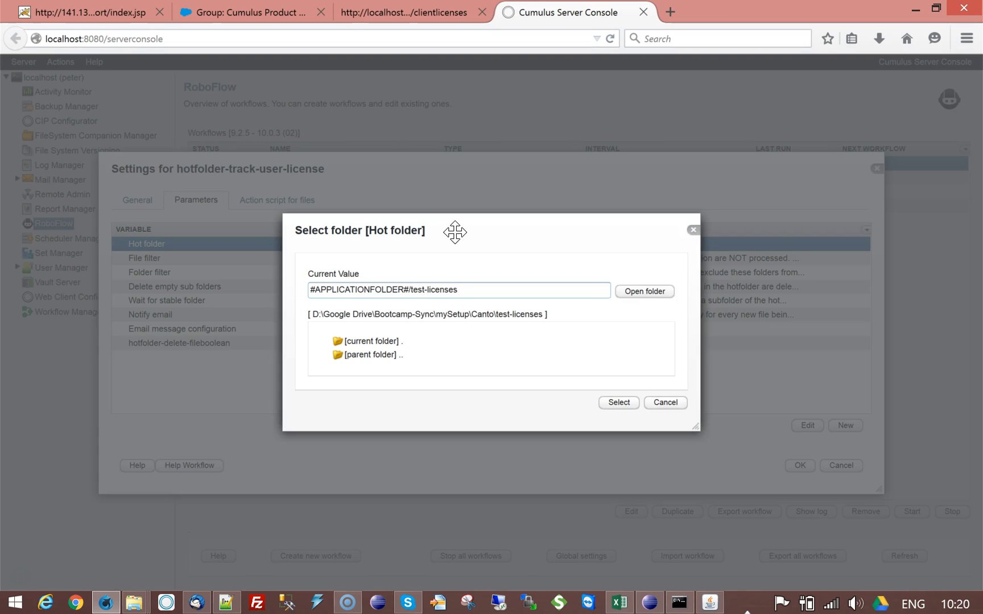
{"action": "left_click", "coordinate": [617, 402]}
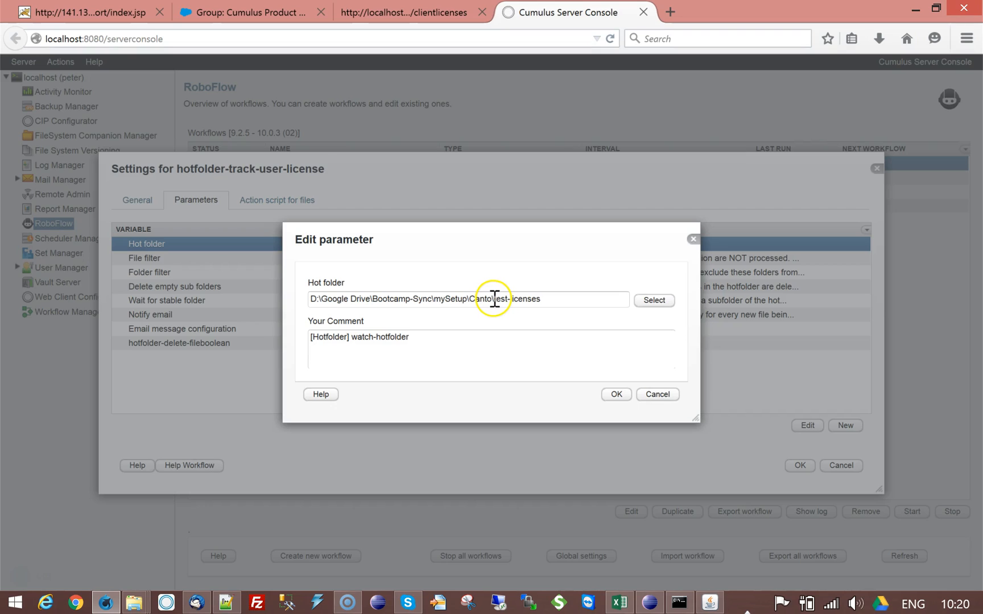
Set the Hot folder parameter value to #APPLICATIONFOLDER#/test-licenses and save the parameter
{"action": "left_click_drag", "start_coordinate": [494, 299], "coordinate": [267, 298]}
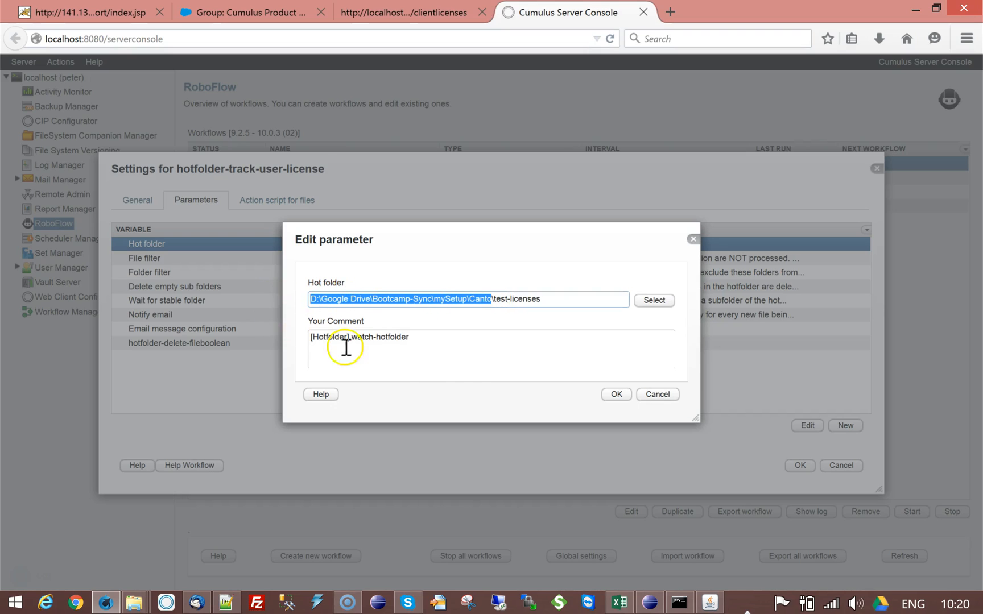
{"action": "type", "text": "##"}
{"action": "type", "text": "APP"}
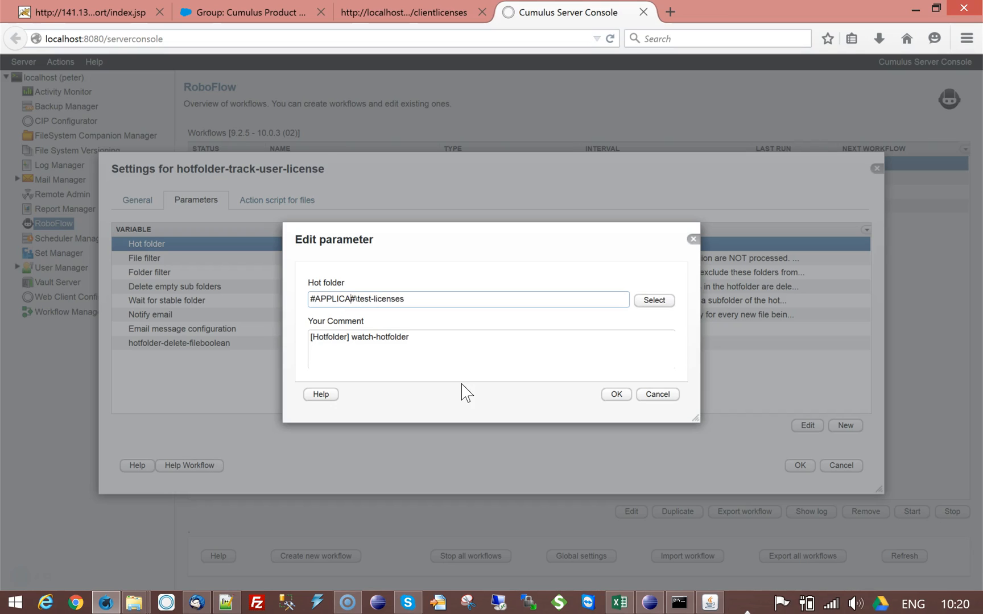
{"action": "type", "text": "LICATIONFOLDER"}
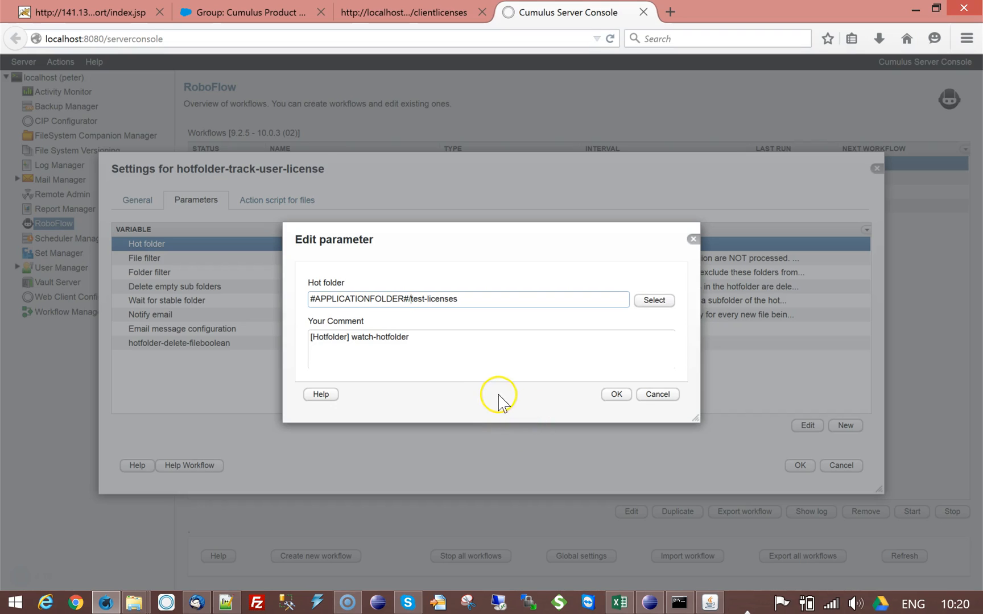
{"action": "left_click", "coordinate": [613, 394]}
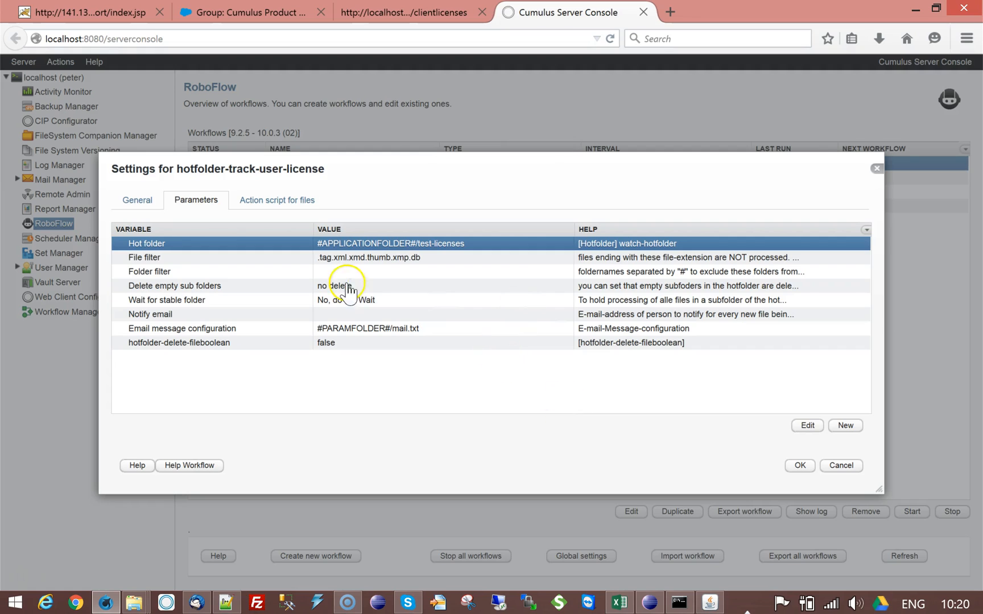
Set the File filter parameter to !.txt so that only text files are processed
{"action": "double_click", "coordinate": [389, 258]}
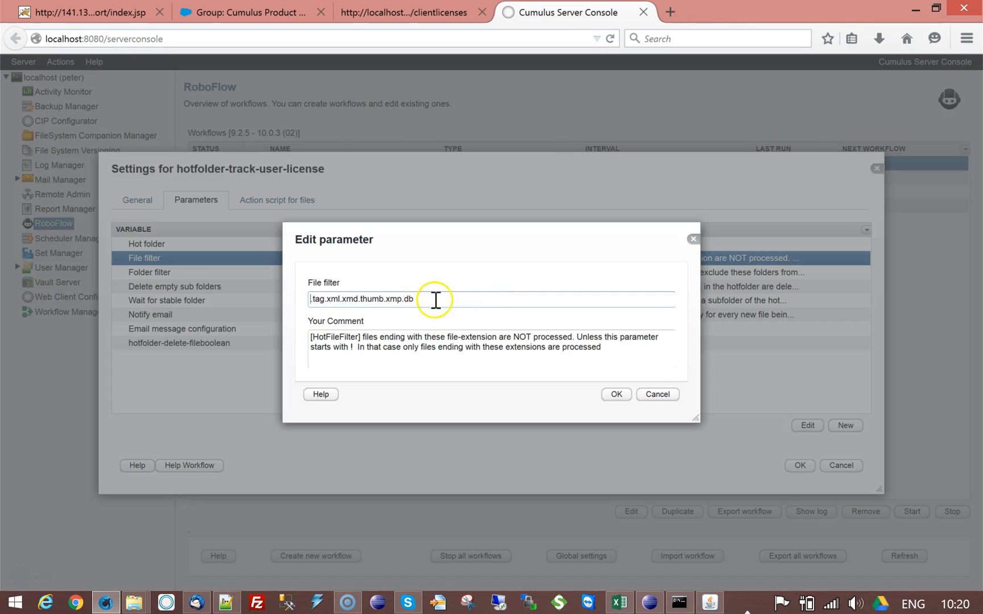
{"action": "left_click_drag", "start_coordinate": [436, 300], "coordinate": [293, 287]}
{"action": "type", "text": "!"}
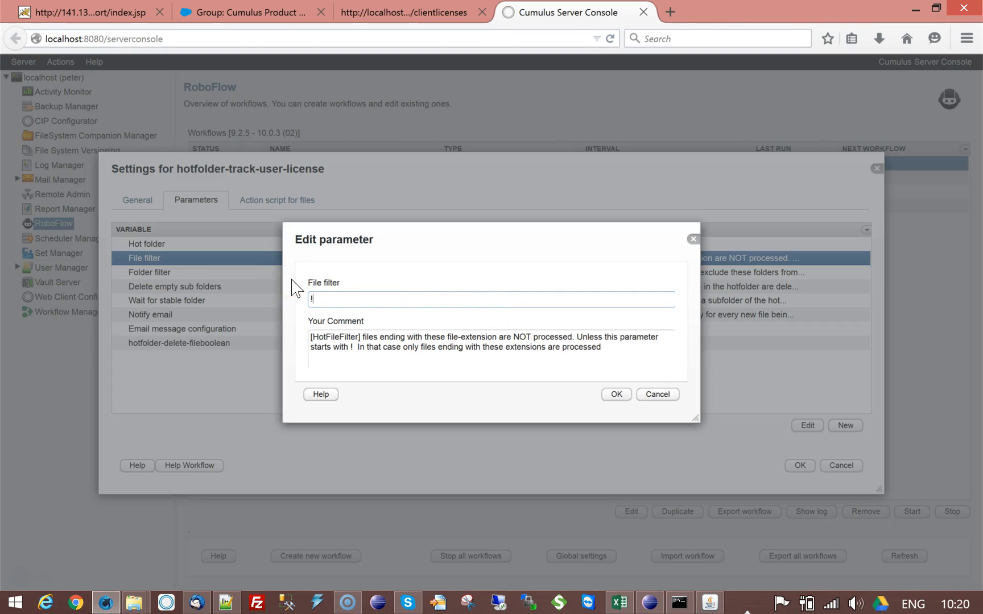
{"action": "type", "text": ".txt"}
{"action": "left_click", "coordinate": [609, 395]}
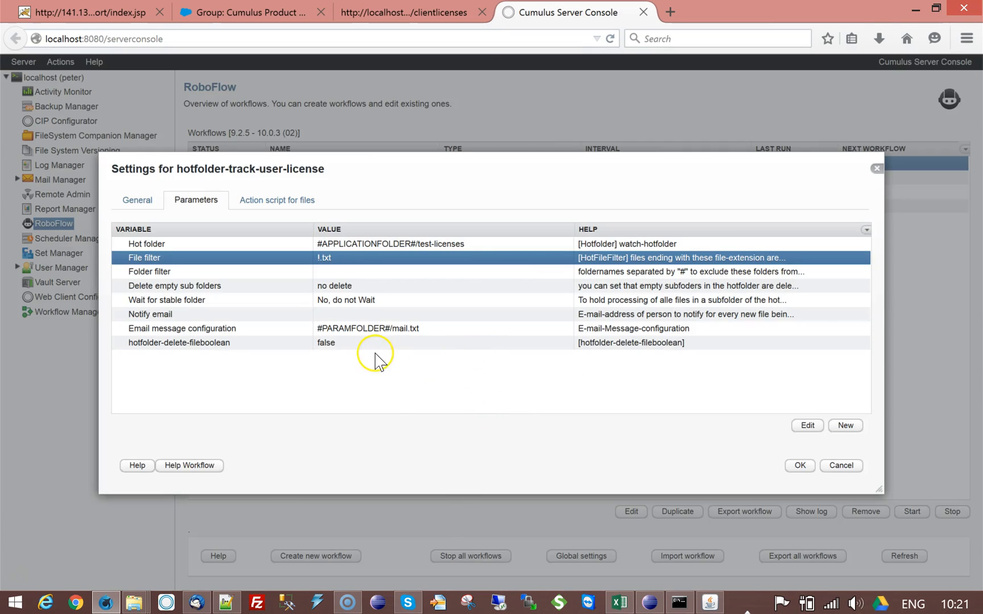
Switch to File Explorer and open the folder D:\Google Drive\Bootcamp-Sync\mySetup\Canto\test-licenses
{"action": "mouse_move", "coordinate": [135, 607]}
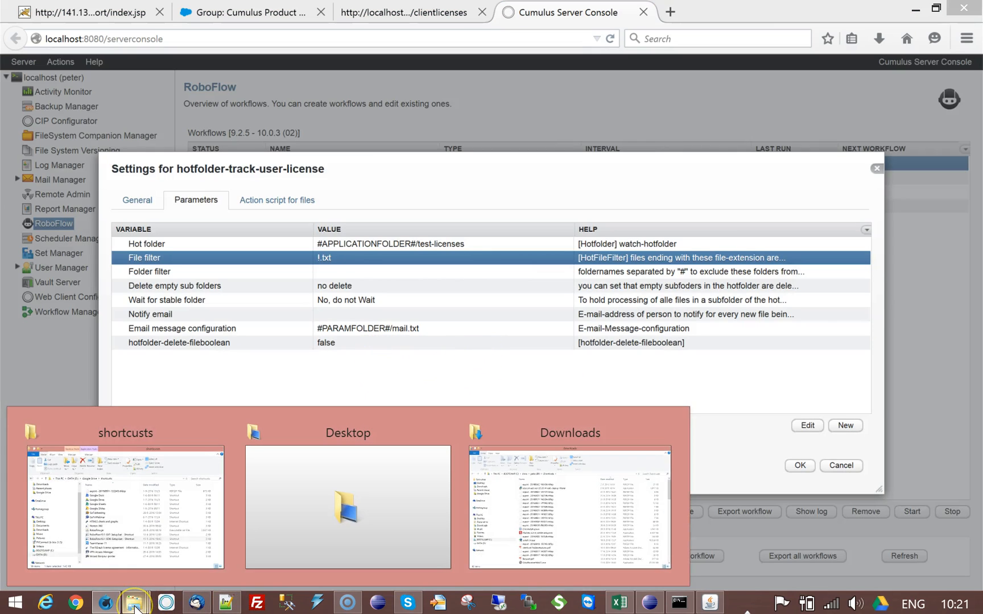
{"action": "left_click", "coordinate": [318, 536]}
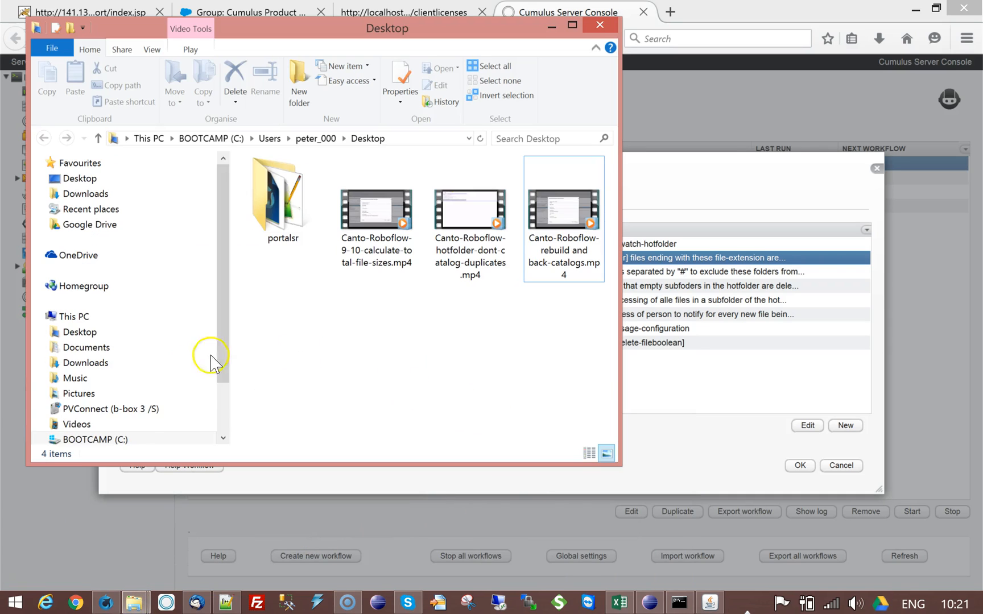
{"action": "scroll", "coordinate": [221, 435], "scroll_direction": "down", "scroll_amount": 1}
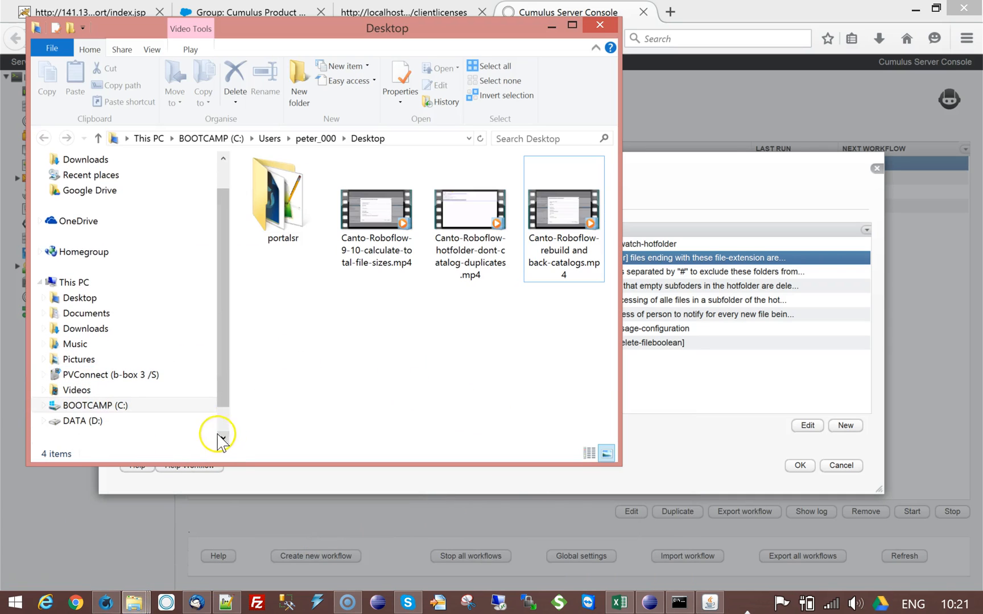
{"action": "left_click", "coordinate": [145, 424]}
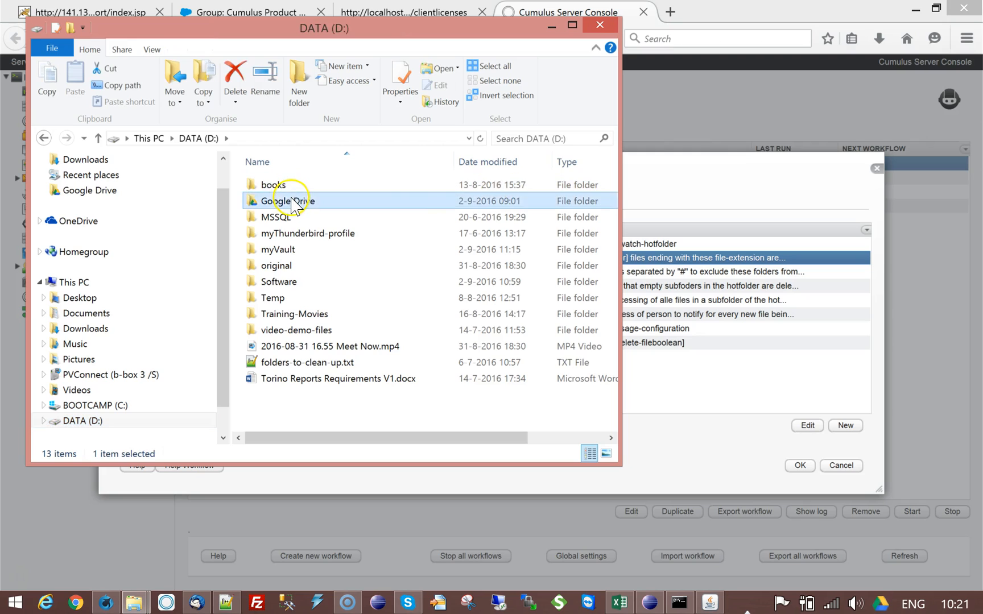
{"action": "double_click", "coordinate": [295, 193]}
{"action": "double_click", "coordinate": [287, 218]}
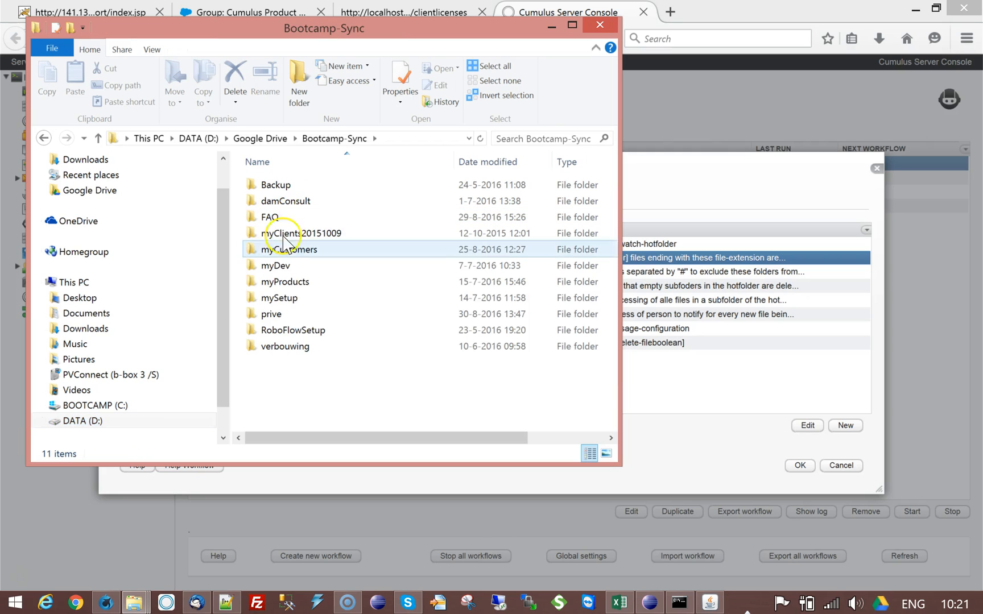
{"action": "double_click", "coordinate": [278, 298]}
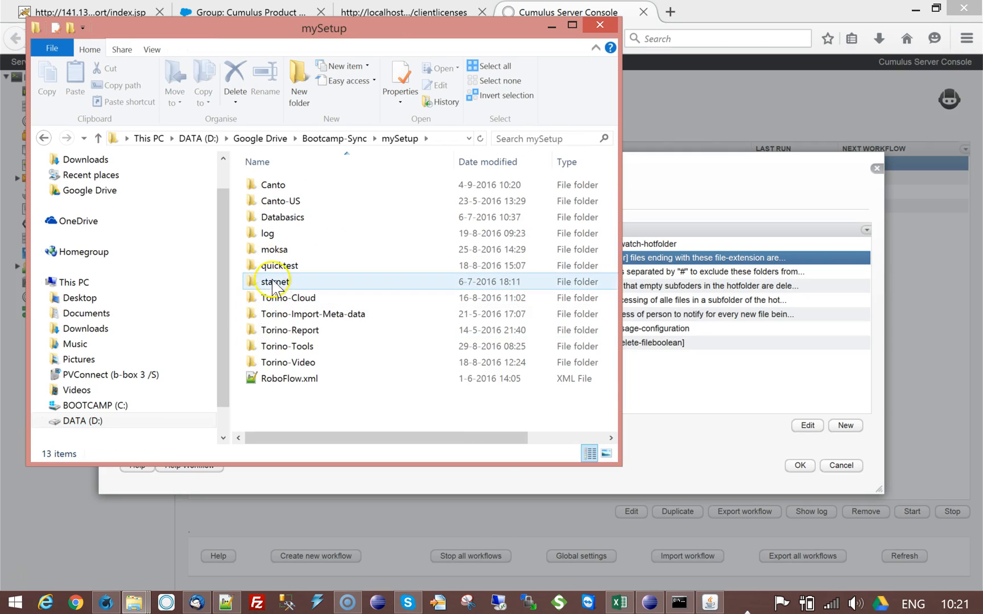
{"action": "double_click", "coordinate": [266, 183]}
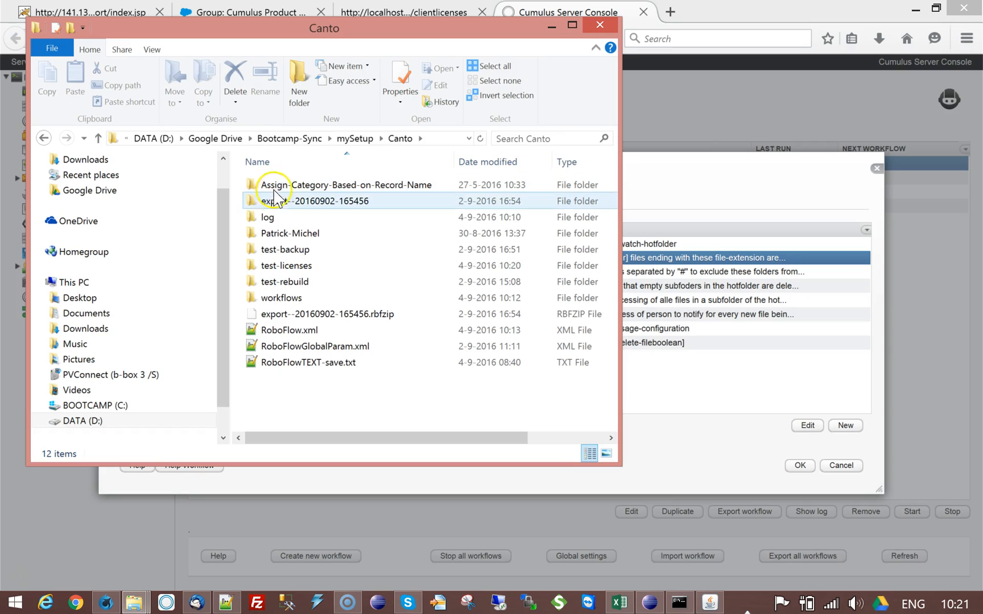
{"action": "double_click", "coordinate": [319, 265]}
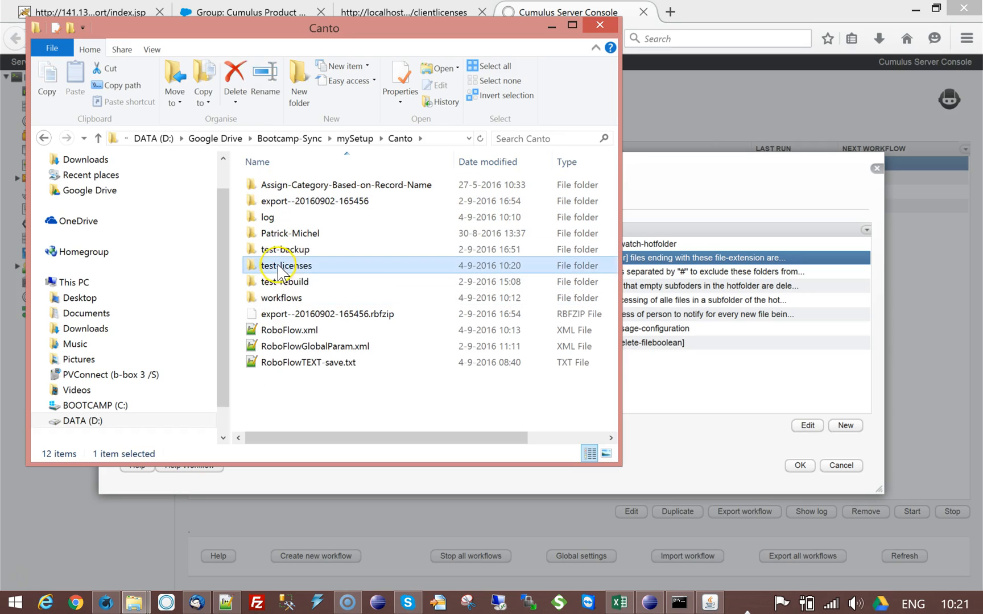
Create a text document named url-to-call.txt in the test-licenses folder and open it in Notepad++
{"action": "right_click", "coordinate": [318, 265]}
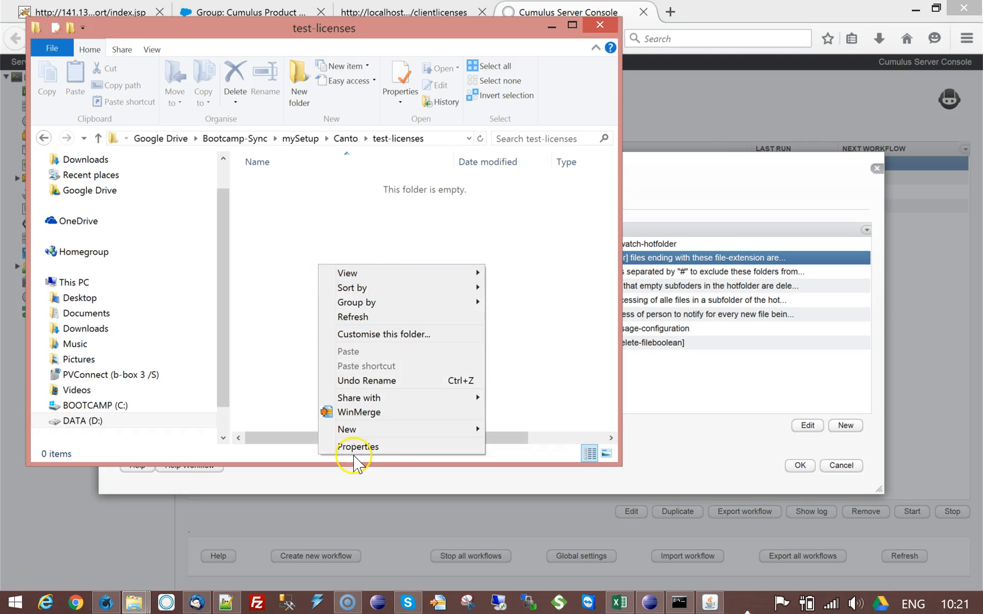
{"action": "mouse_move", "coordinate": [394, 431]}
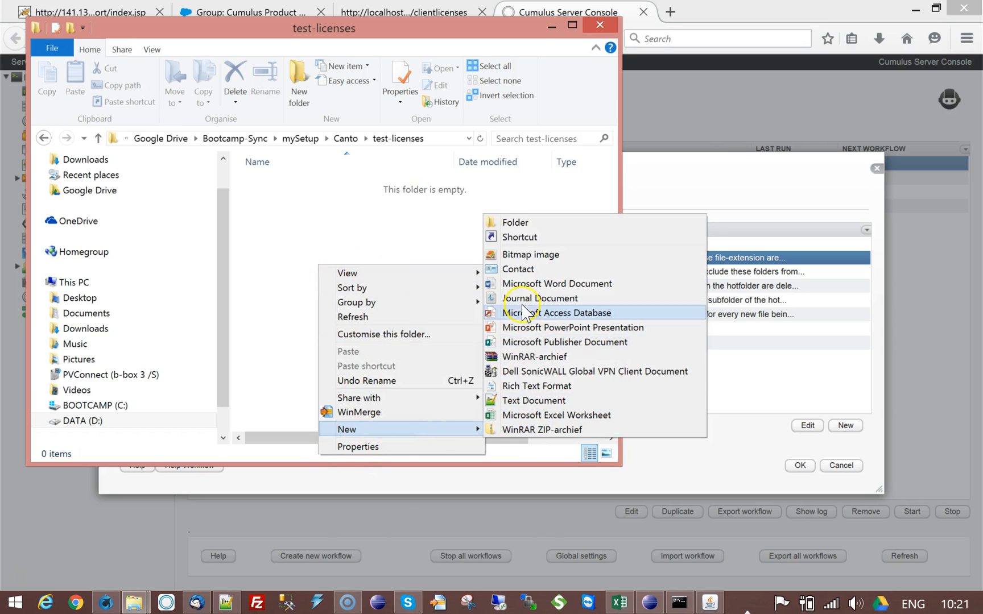
{"action": "left_click", "coordinate": [526, 400]}
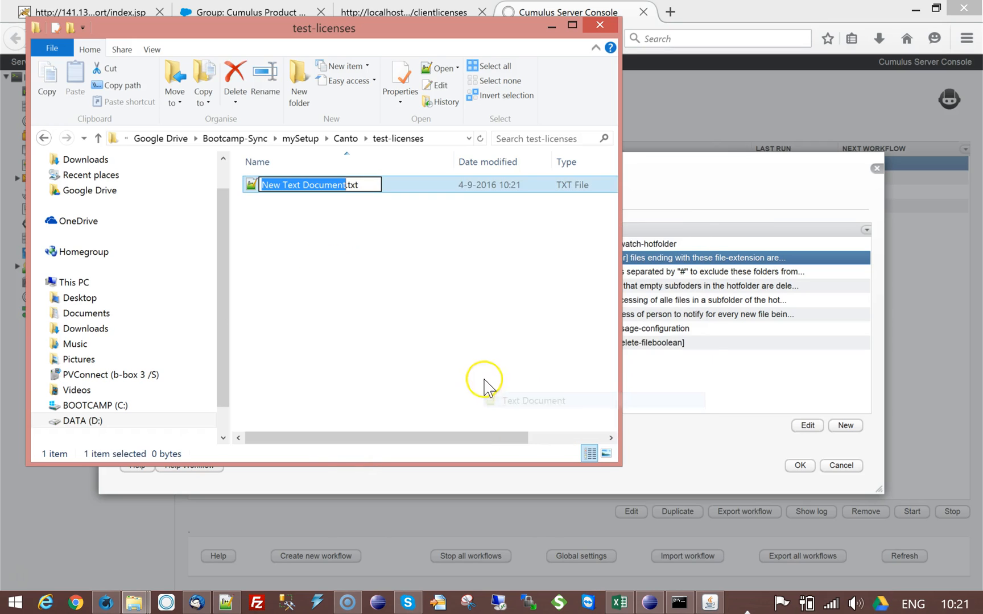
{"action": "type", "text": "l"}
{"action": "key", "text": "BackSpace"}
{"action": "type", "text": "ur"}
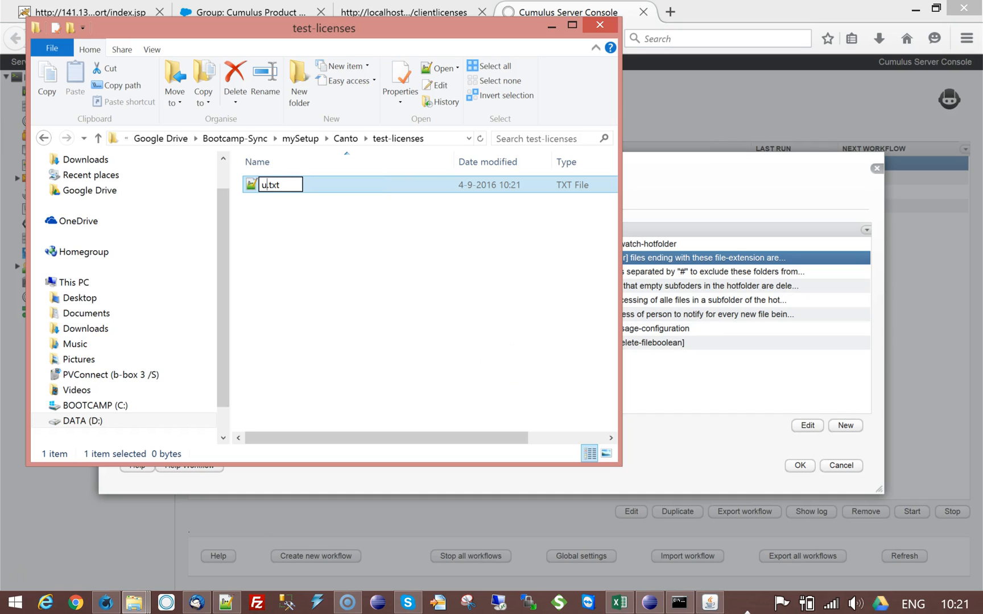
{"action": "type", "text": "l-to-call"}
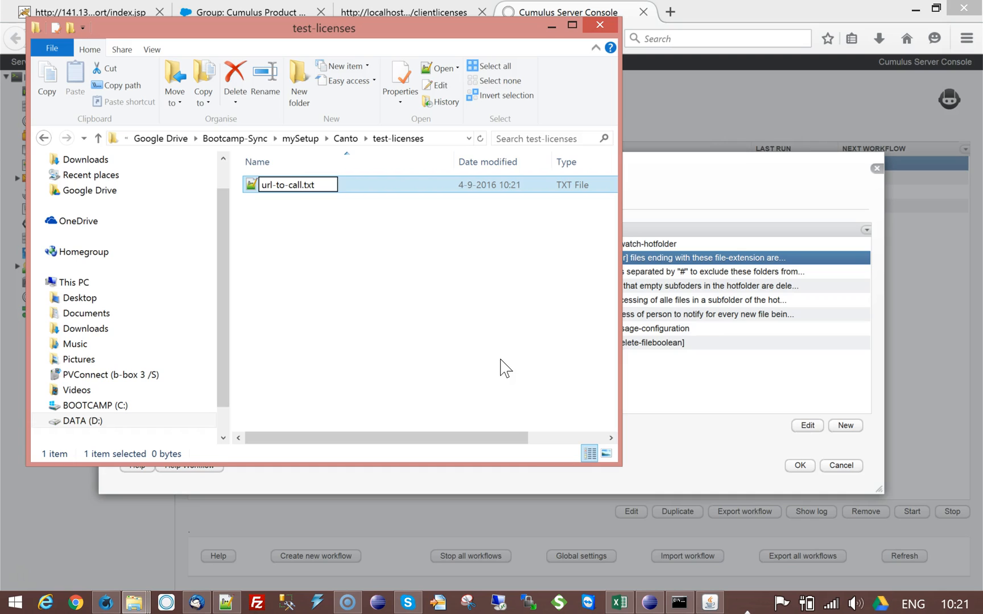
{"action": "key", "text": "Return"}
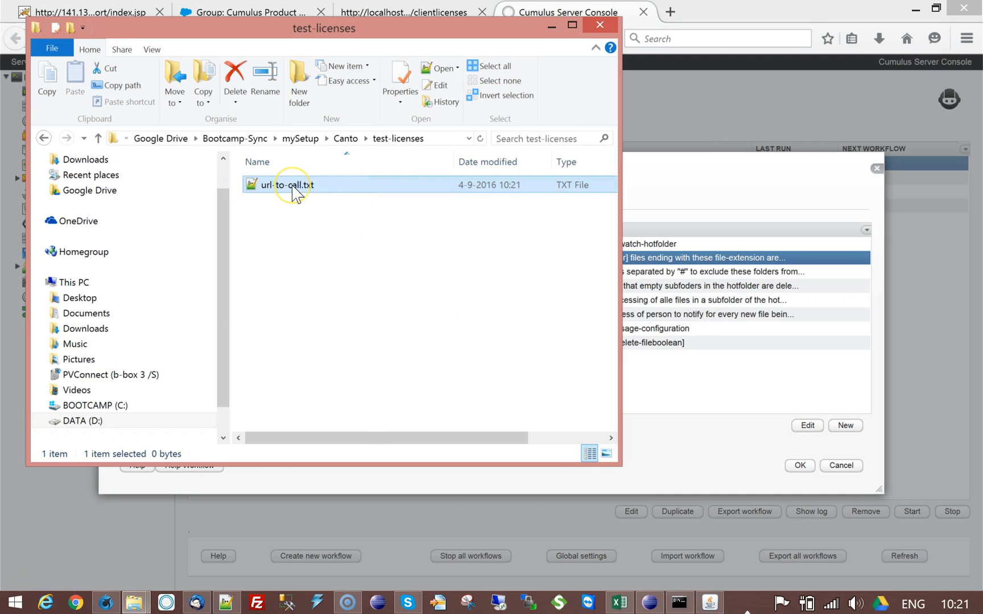
{"action": "left_click_drag", "start_coordinate": [265, 31], "coordinate": [526, 104]}
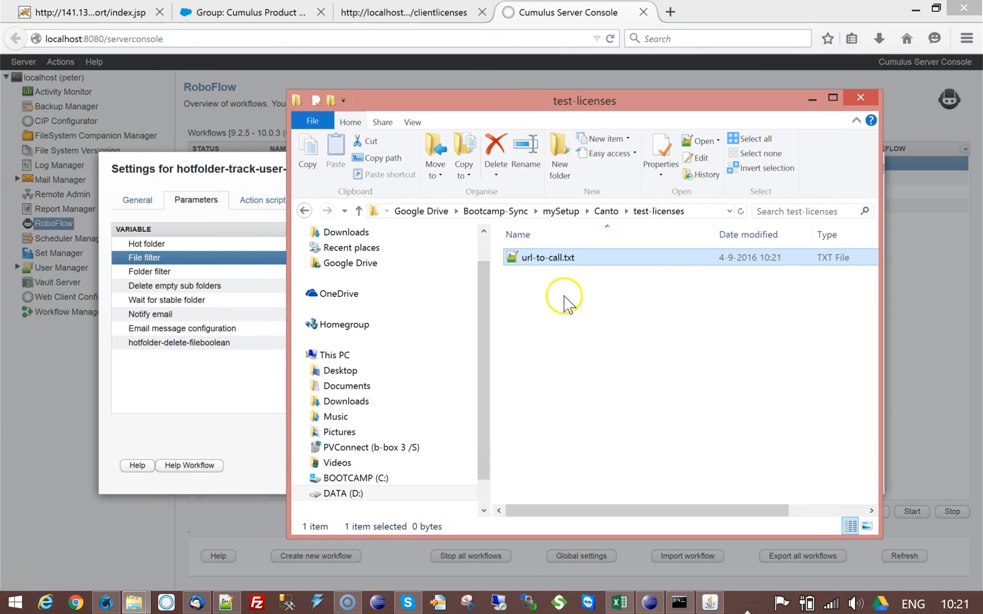
{"action": "double_click", "coordinate": [558, 260]}
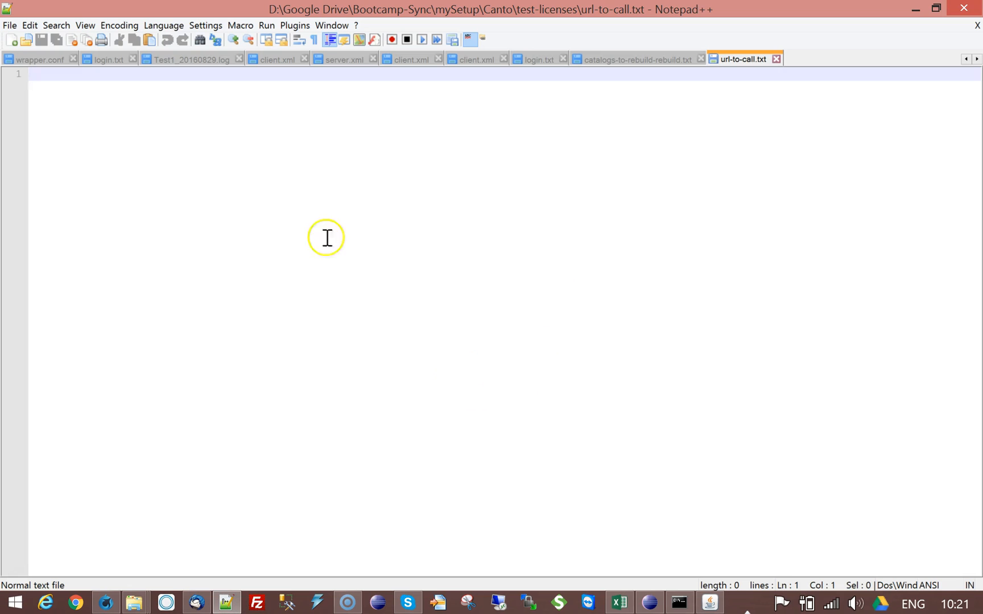
Copy the address of the localhost:9287/clientlicenses page in the browser and return to url-to-call.txt in Notepad++
{"action": "left_click", "coordinate": [106, 602]}
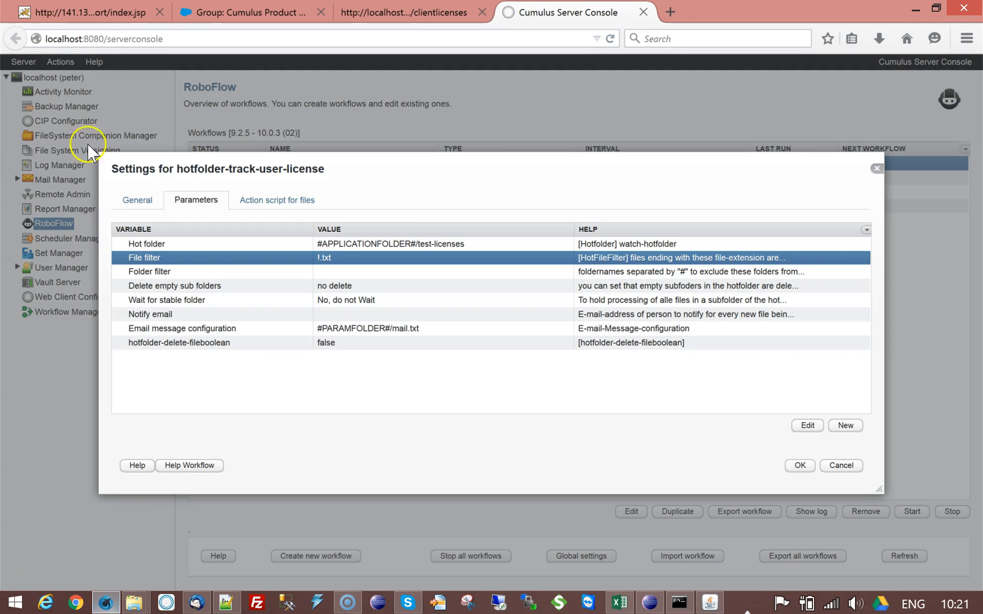
{"action": "left_click", "coordinate": [403, 14]}
{"action": "left_click", "coordinate": [169, 38]}
{"action": "key", "text": "ctrl+c"}
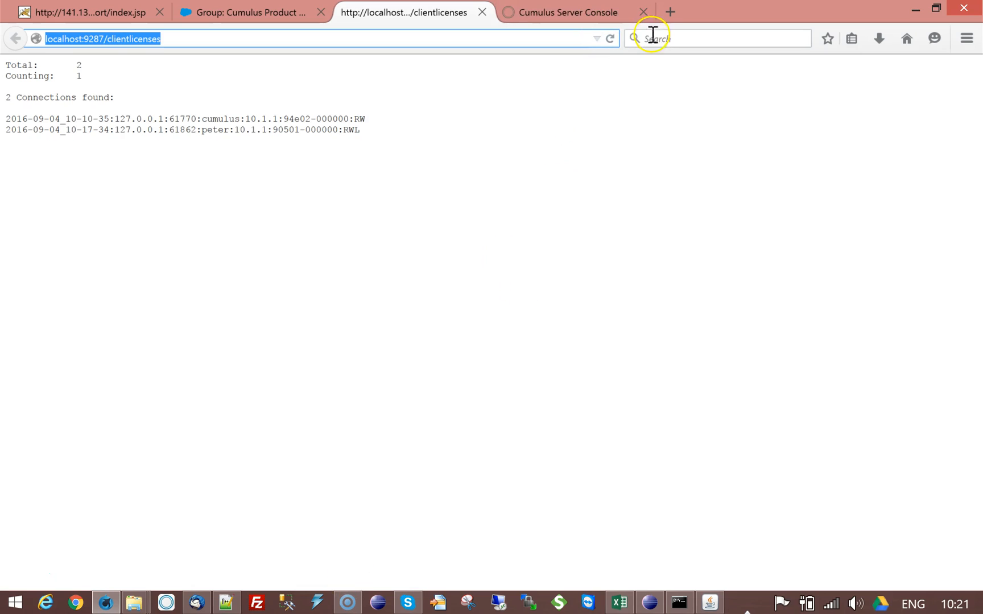
{"action": "left_click", "coordinate": [226, 602]}
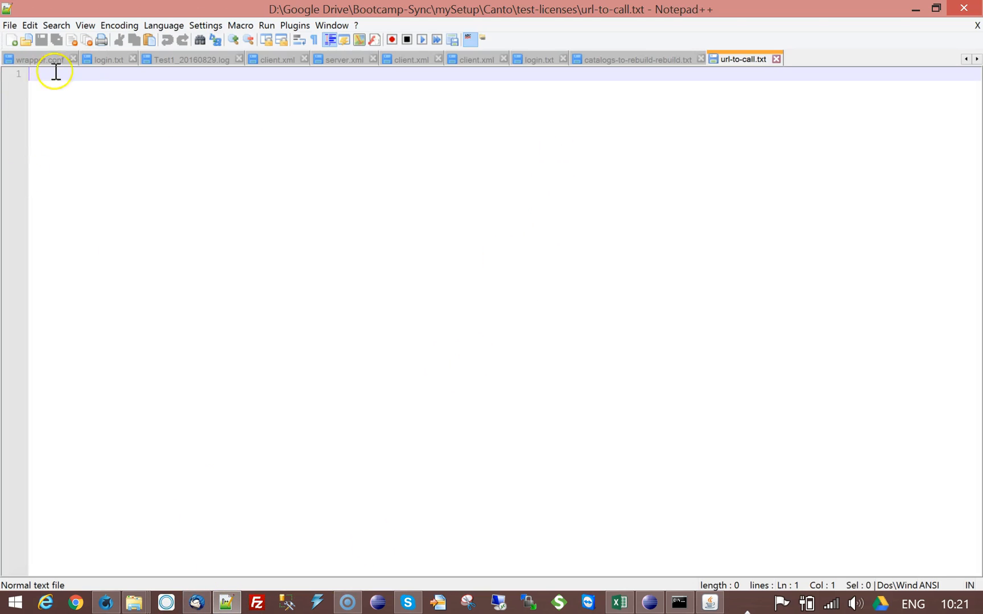
{"action": "type", "text": "h"}
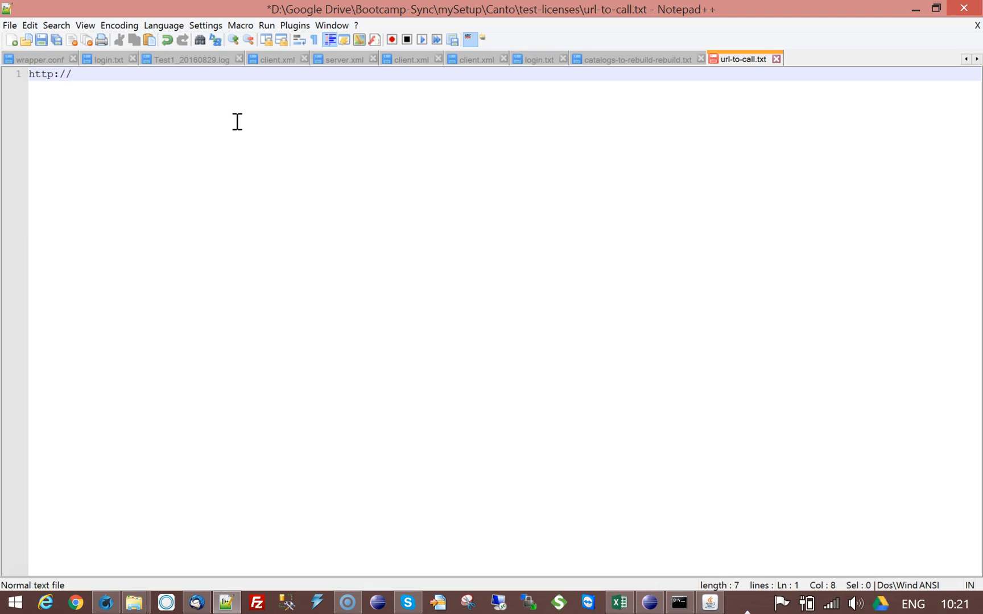
{"action": "type", "text": "ttp://"}
{"action": "key", "text": "ctrl+v"}
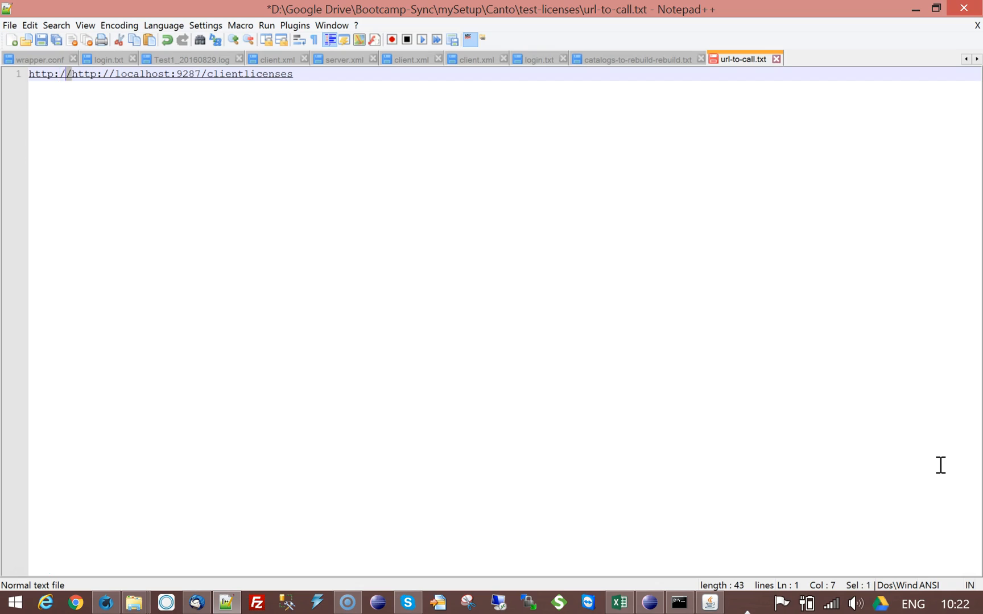
{"action": "key", "text": "shift+Left"}
{"action": "key", "text": "shift+Left"}
{"action": "key", "text": "shift+Left"}
{"action": "key", "text": "BackSpace"}
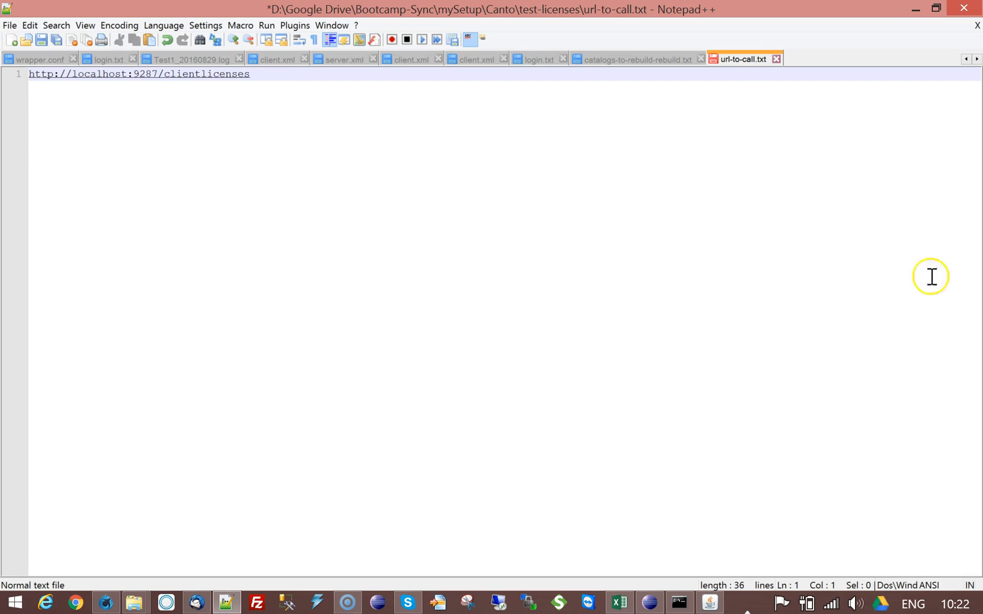
{"action": "left_click", "coordinate": [270, 76]}
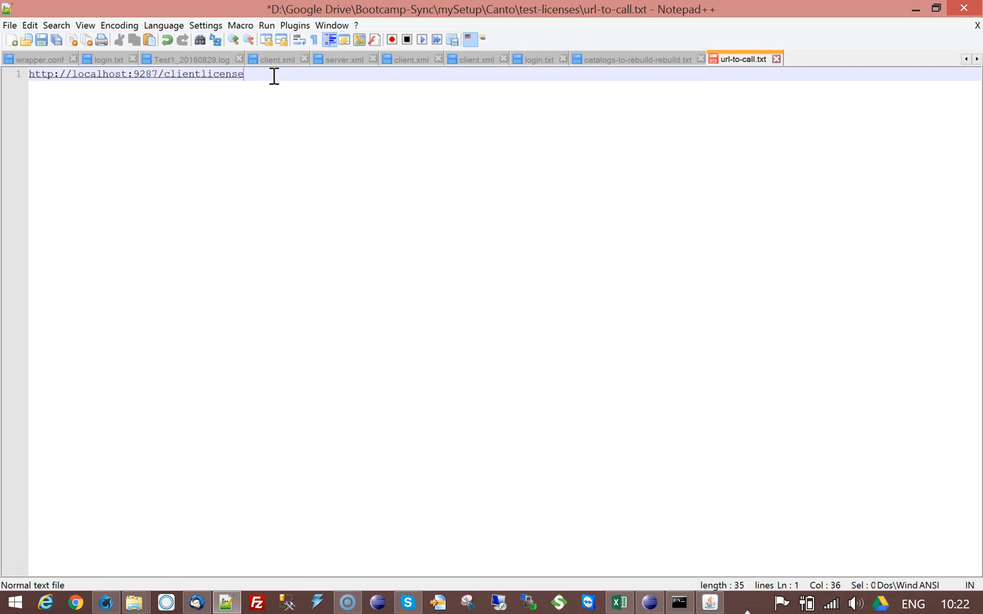
{"action": "key", "text": "BackSpace"}
{"action": "key", "text": "BackSpace"}
{"action": "key", "text": "BackSpace"}
{"action": "key", "text": "BackSpace"}
{"action": "key", "text": "BackSpace"}
{"action": "key", "text": "BackSpace"}
{"action": "key", "text": "BackSpace"}
{"action": "key", "text": "BackSpace"}
{"action": "key", "text": "BackSpace"}
{"action": "key", "text": "BackSpace"}
{"action": "key", "text": "BackSpace"}
{"action": "key", "text": "BackSpace"}
{"action": "key", "text": "BackSpace"}
{"action": "key", "text": "BackSpace"}
{"action": "key", "text": "BackSpace"}
{"action": "key", "text": "BackSpace"}
{"action": "key", "text": "BackSpace"}
{"action": "key", "text": "BackSpace"}
{"action": "key", "text": "BackSpace"}
{"action": "key", "text": "BackSpace"}
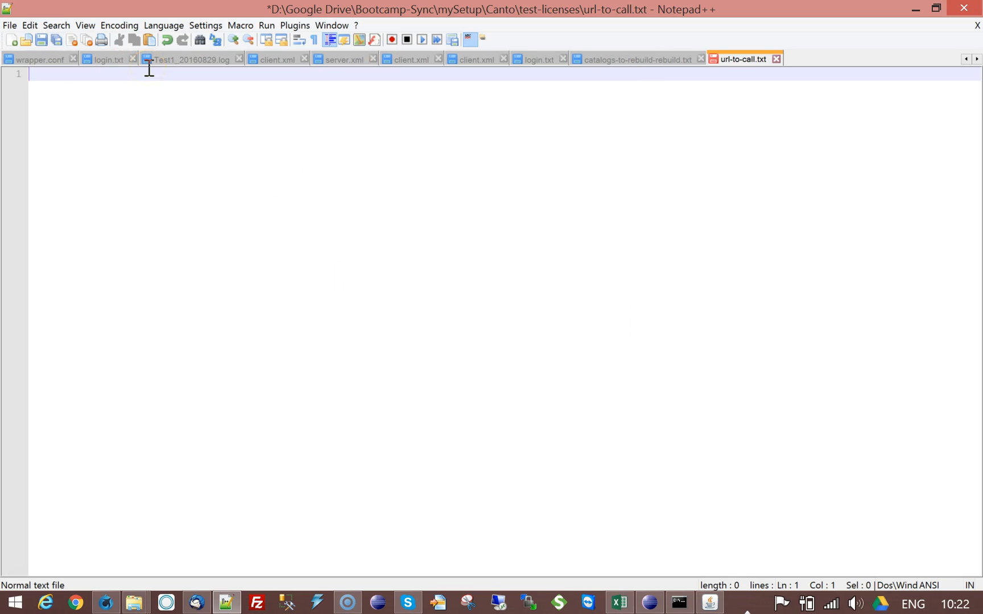
{"action": "left_click", "coordinate": [29, 25]}
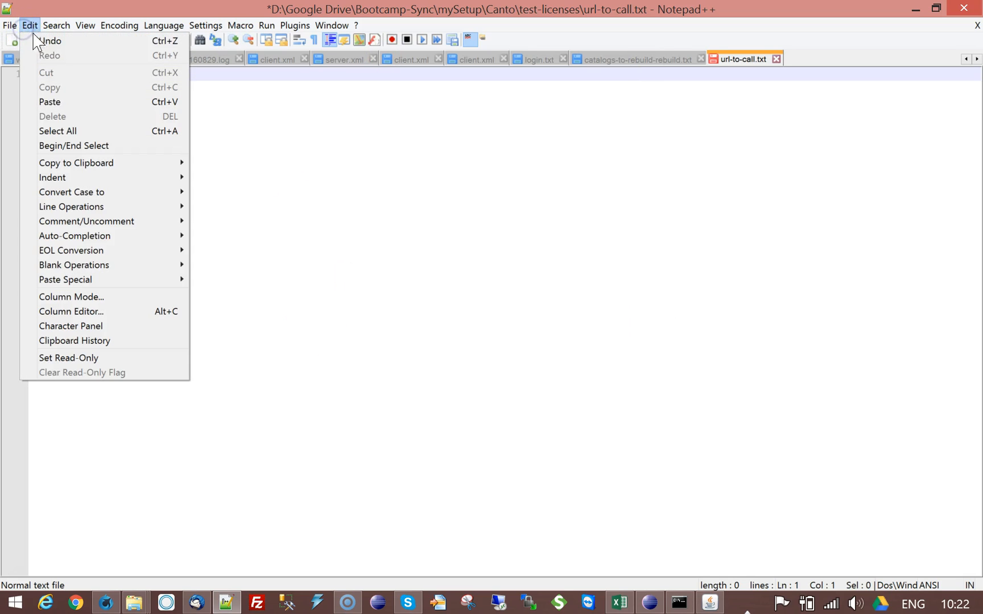
{"action": "left_click", "coordinate": [50, 101]}
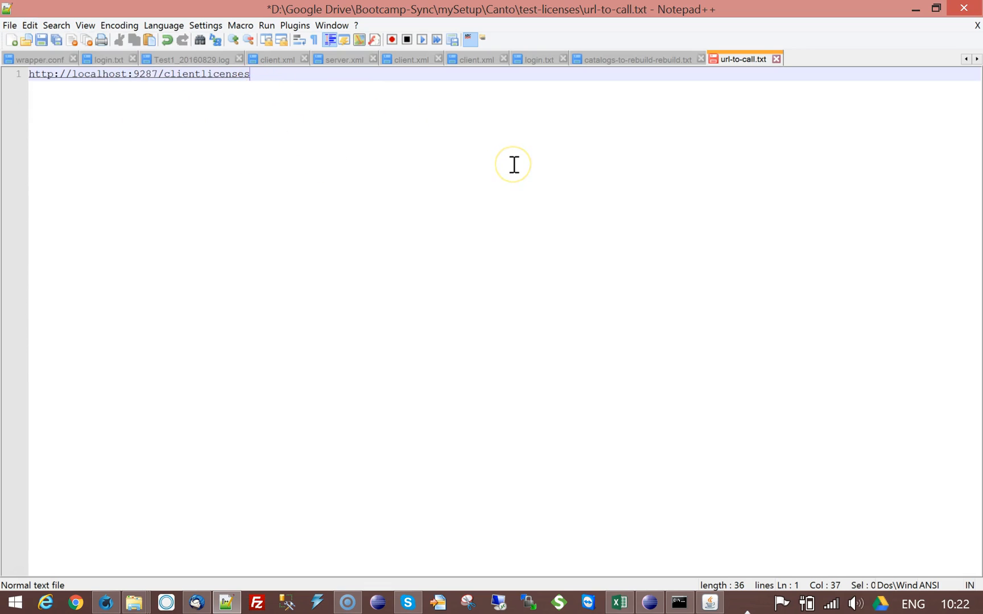
{"action": "key", "text": "ctrl+s"}
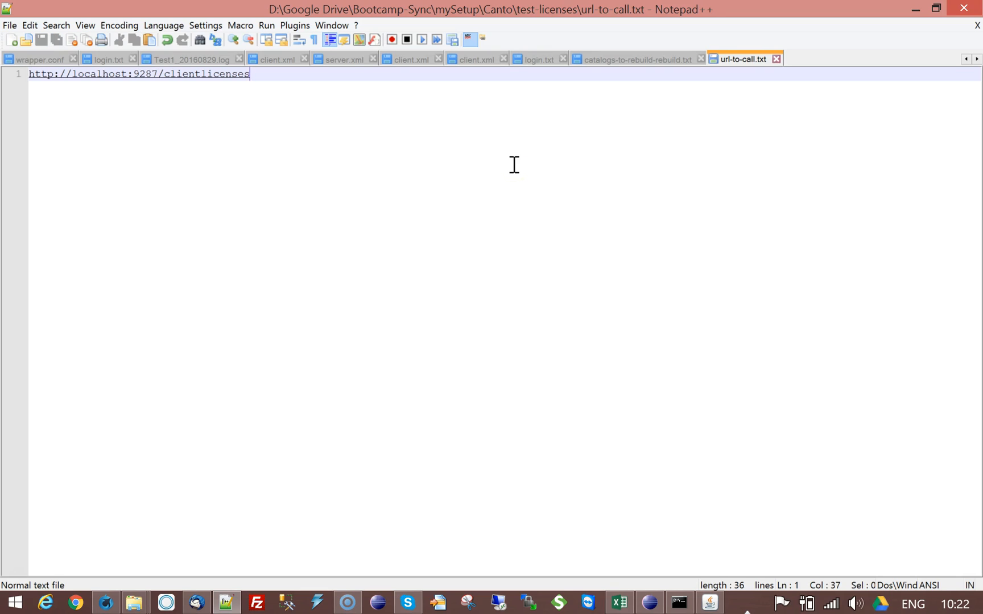
{"action": "left_click", "coordinate": [776, 58]}
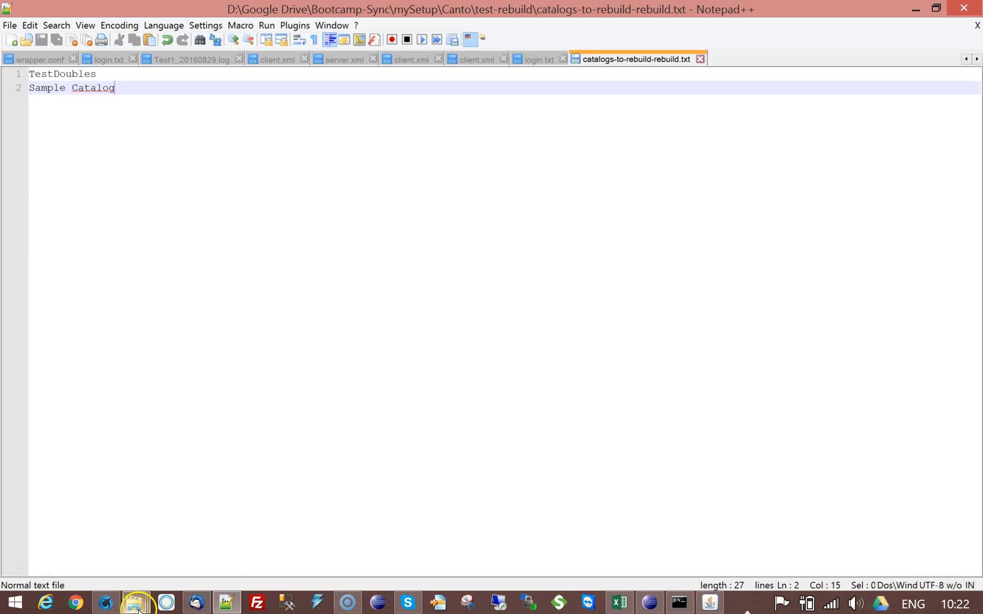
Reopen url-to-call.txt from the test-licenses folder to check its saved content, then minimize Notepad++
{"action": "mouse_move", "coordinate": [126, 607]}
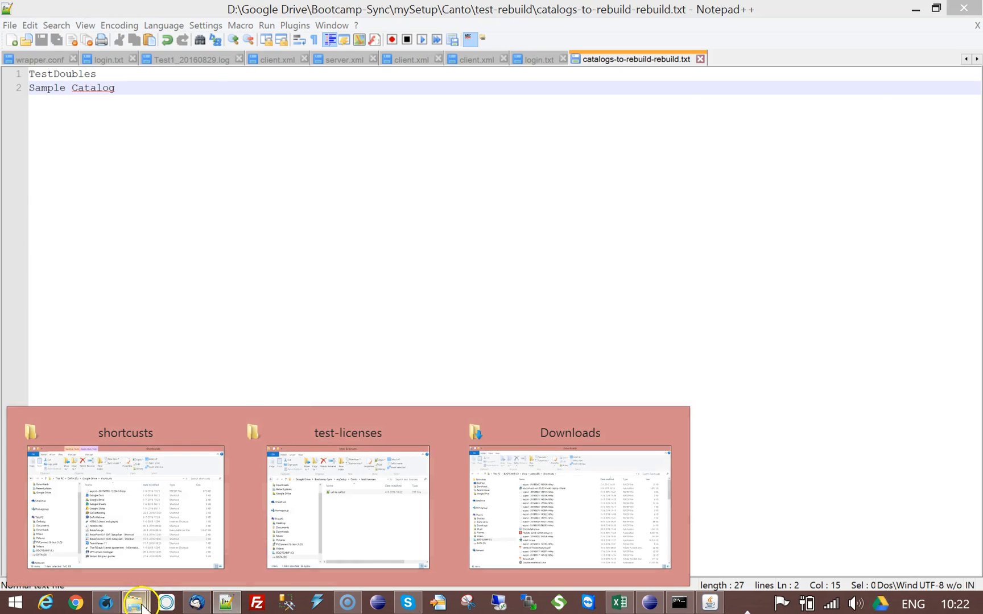
{"action": "left_click", "coordinate": [402, 555]}
{"action": "double_click", "coordinate": [525, 265]}
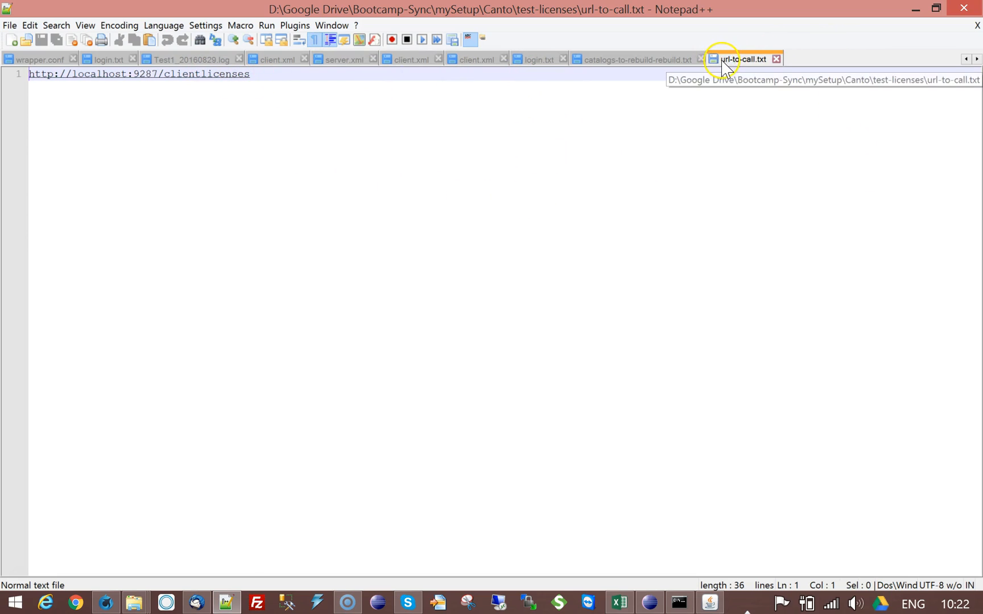
{"action": "left_click", "coordinate": [915, 9]}
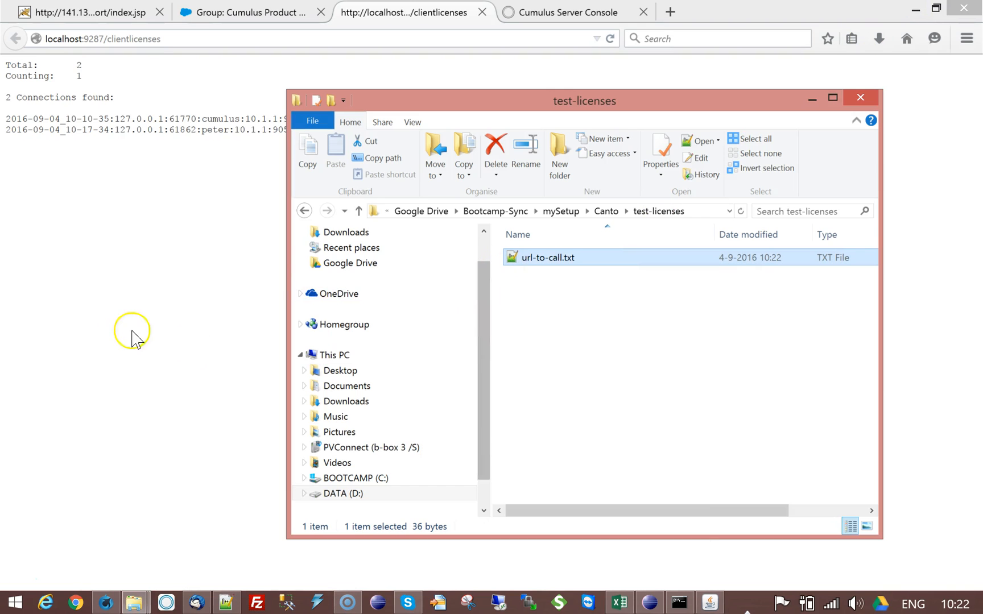
In the Cumulus Server Console, add a file-folder process-text-lines-from-file action to the workflow's action script for files
{"action": "left_click", "coordinate": [106, 602]}
{"action": "left_click", "coordinate": [543, 14]}
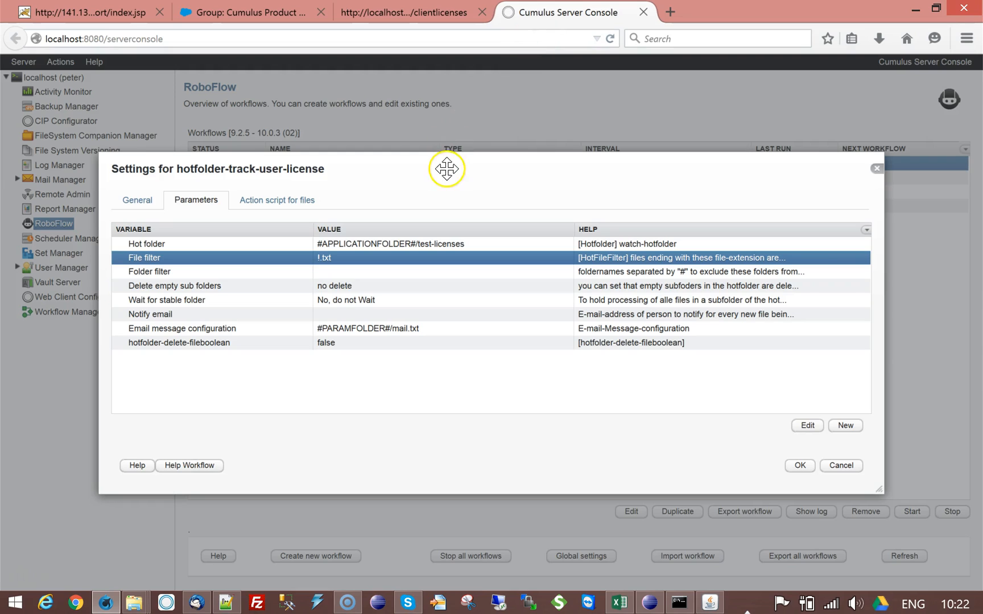
{"action": "left_click", "coordinate": [296, 206]}
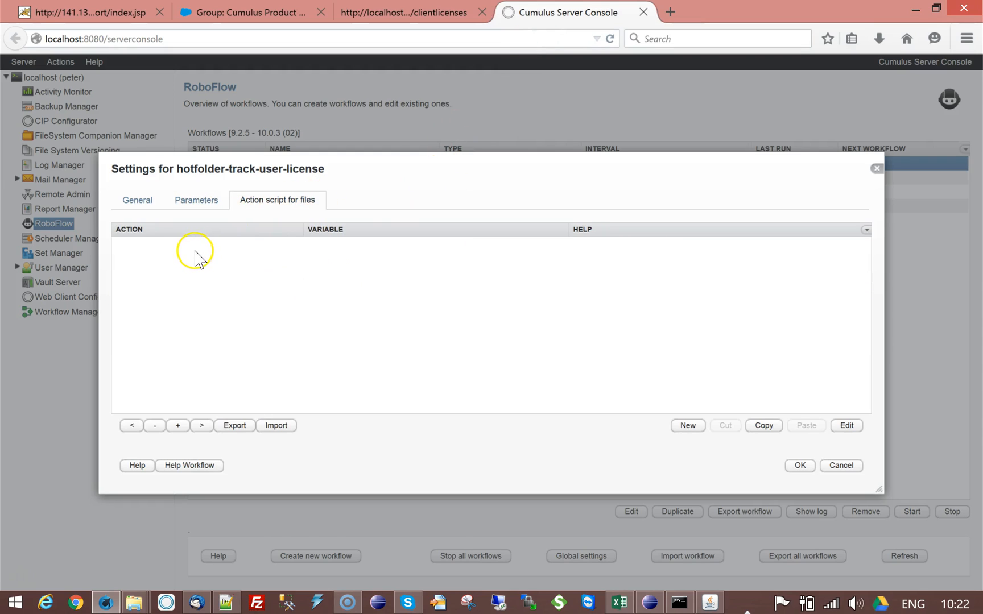
{"action": "left_click", "coordinate": [686, 426]}
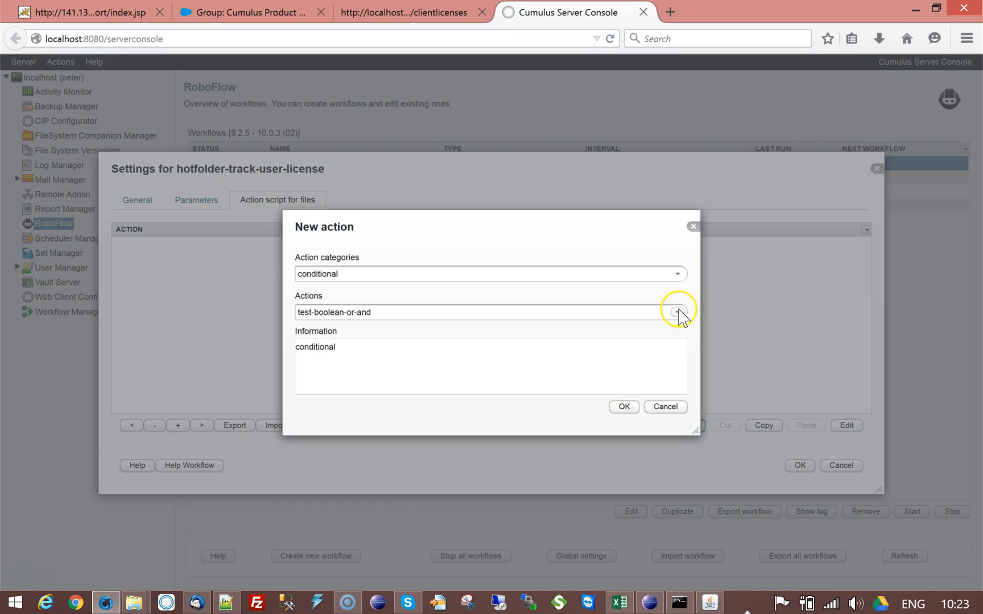
{"action": "left_click", "coordinate": [678, 274]}
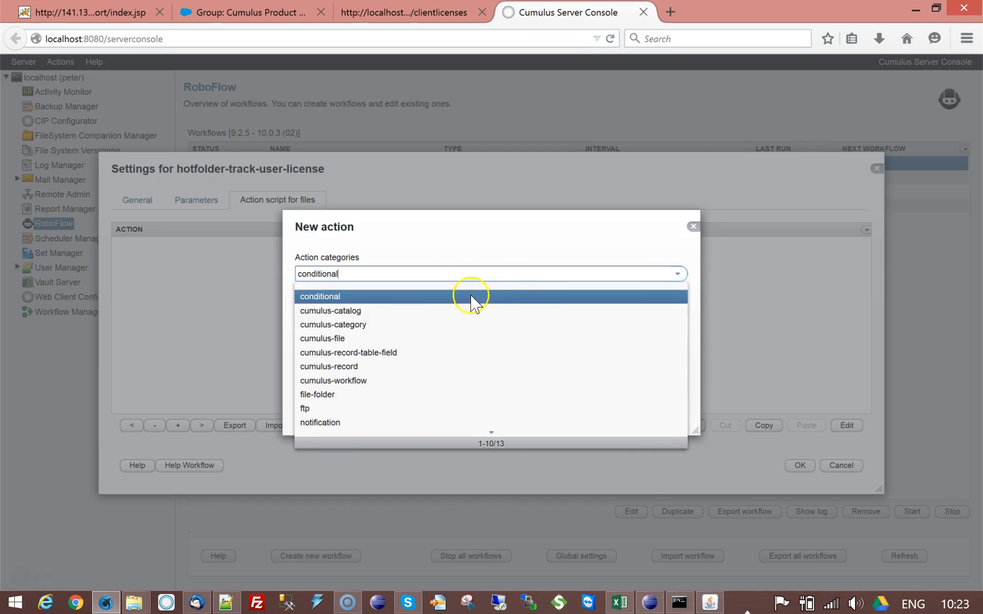
{"action": "left_click", "coordinate": [335, 396]}
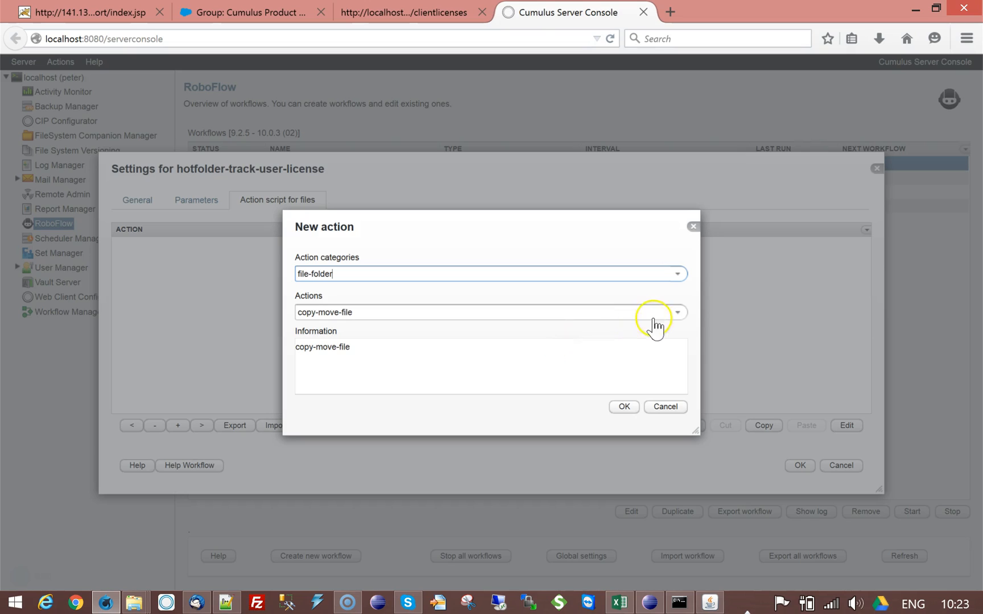
{"action": "left_click", "coordinate": [677, 313]}
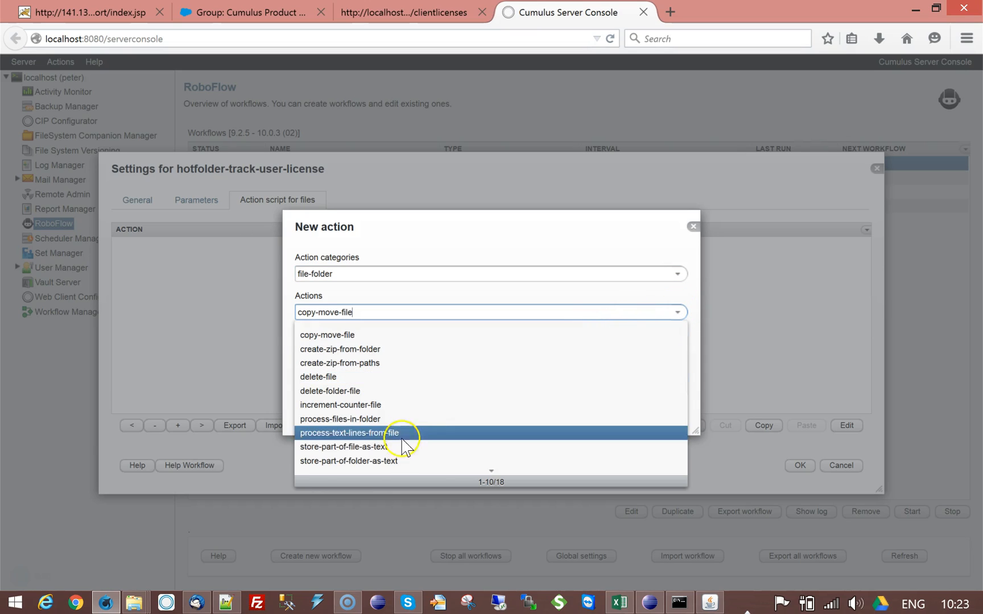
{"action": "left_click", "coordinate": [489, 471]}
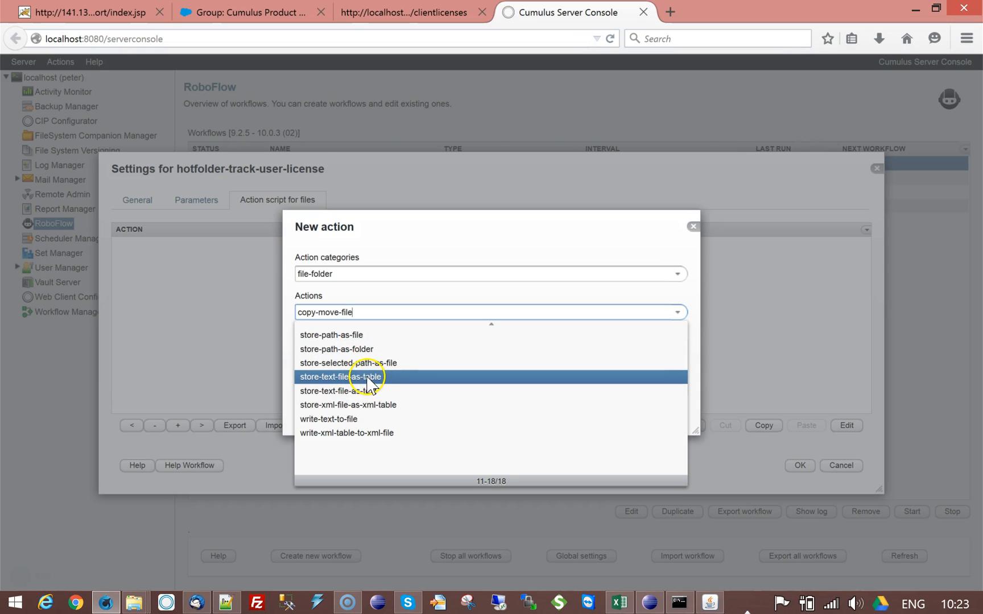
{"action": "left_click", "coordinate": [495, 326]}
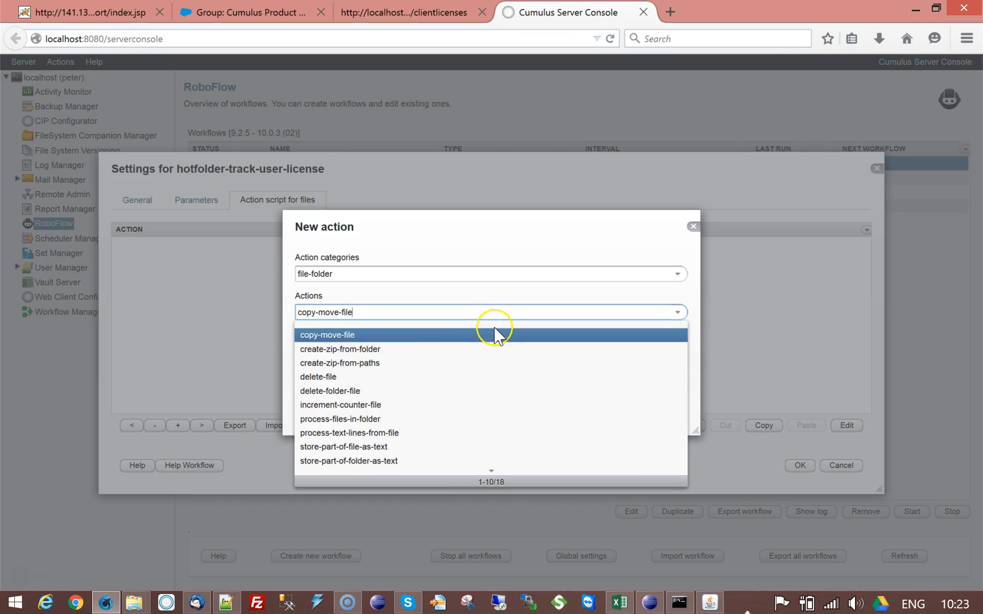
{"action": "left_click", "coordinate": [339, 435]}
{"action": "left_click", "coordinate": [624, 406]}
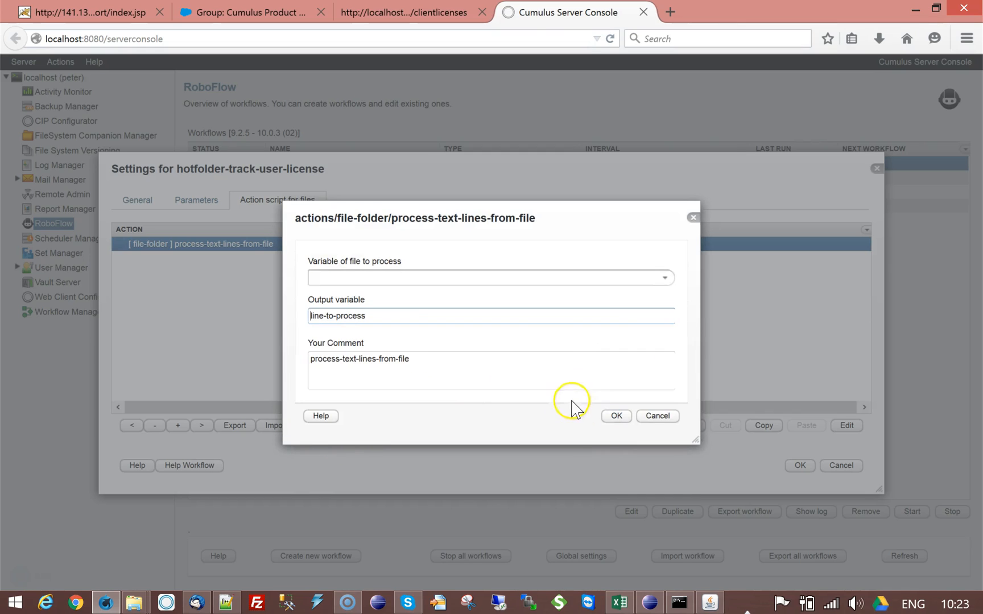
Set the process-text-lines-from-file action's variable of file to process to hot and save the action
{"action": "left_click", "coordinate": [663, 278]}
{"action": "left_click", "coordinate": [369, 310]}
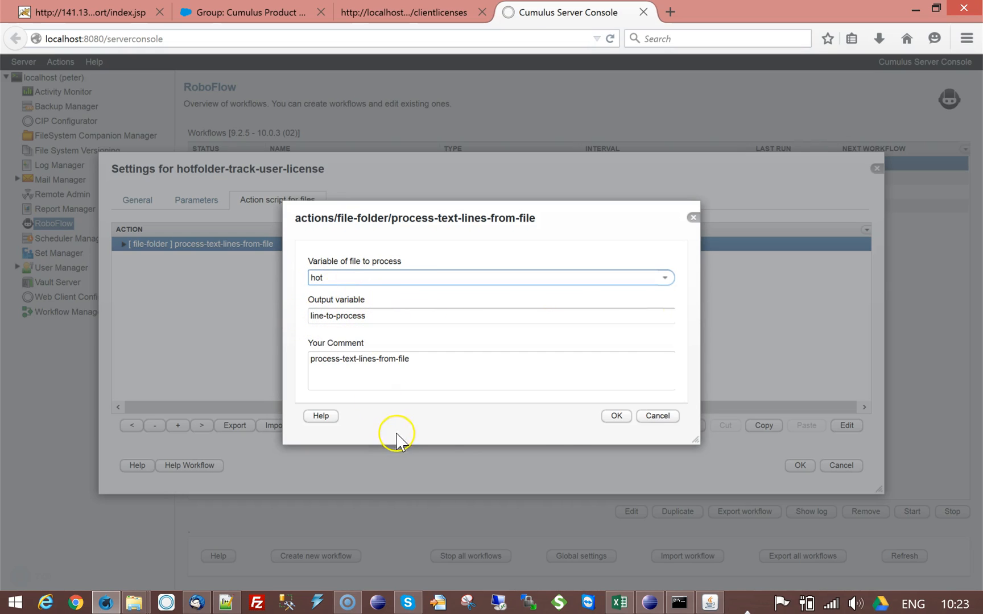
{"action": "left_click", "coordinate": [616, 421]}
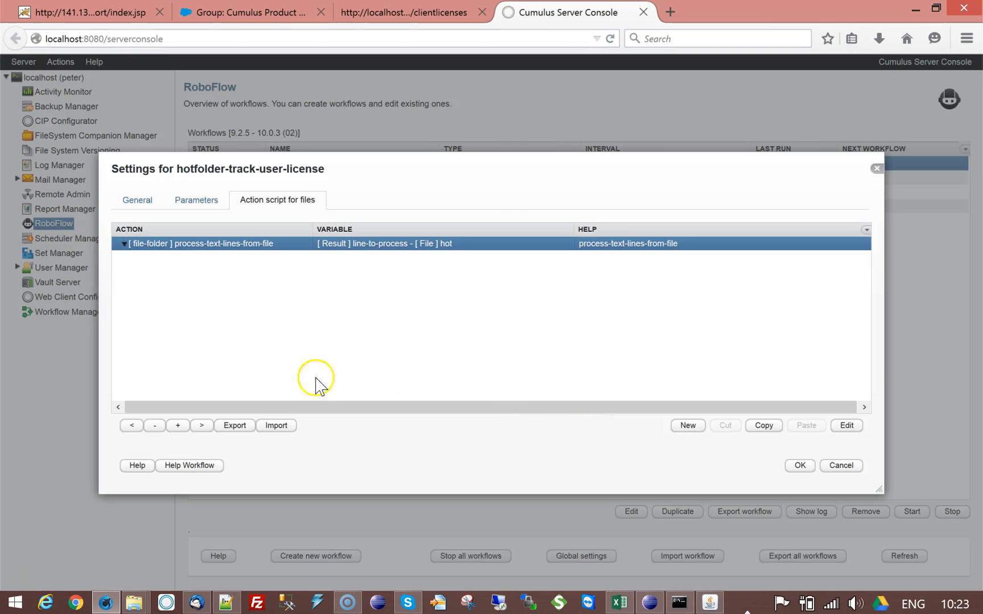
Add a notification call-url action beneath the process-text-lines-from-file action
{"action": "left_click", "coordinate": [687, 428]}
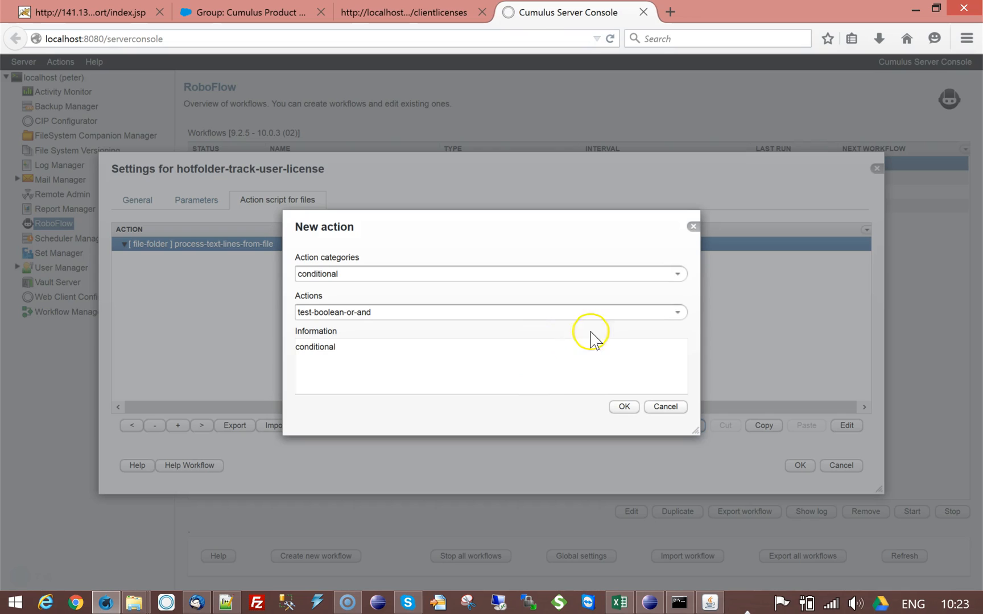
{"action": "left_click", "coordinate": [676, 274]}
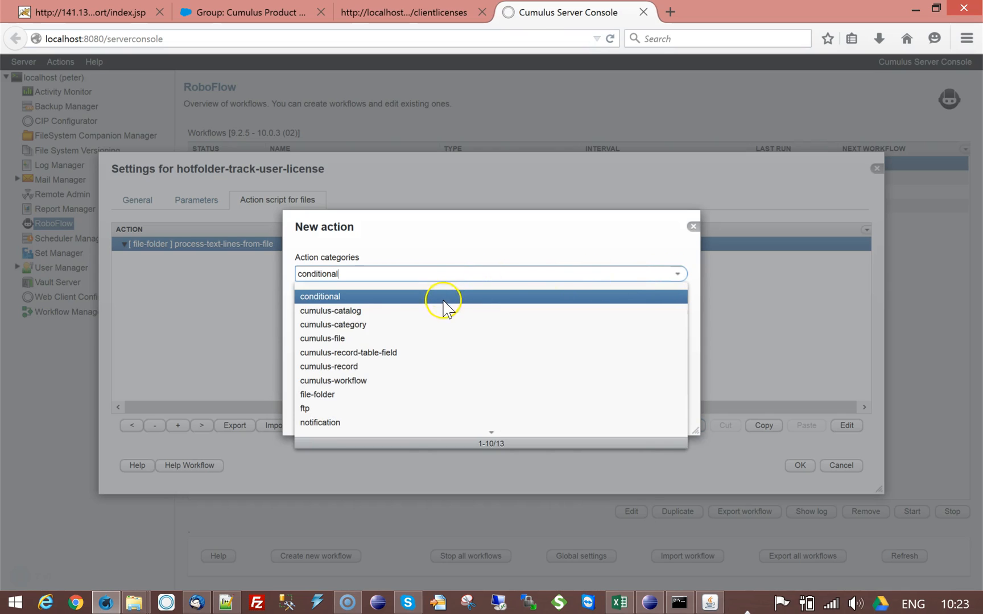
{"action": "left_click", "coordinate": [375, 423]}
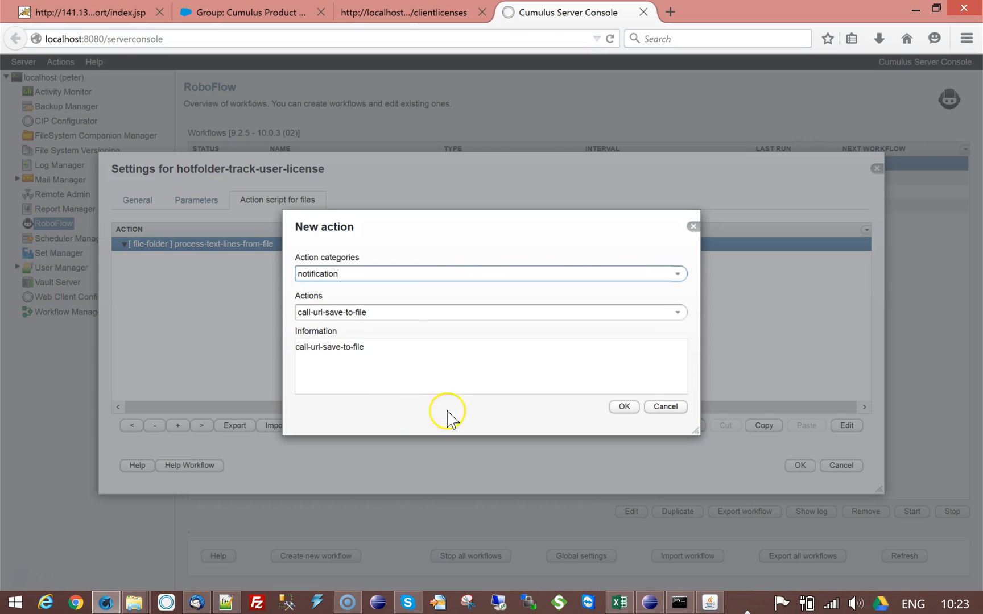
{"action": "left_click", "coordinate": [677, 312]}
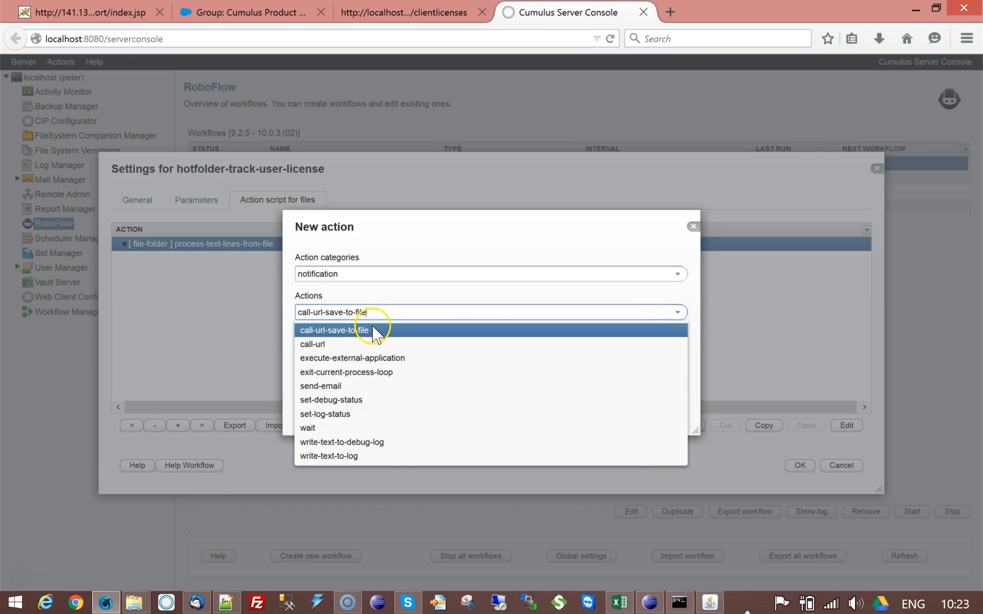
{"action": "left_click", "coordinate": [348, 345]}
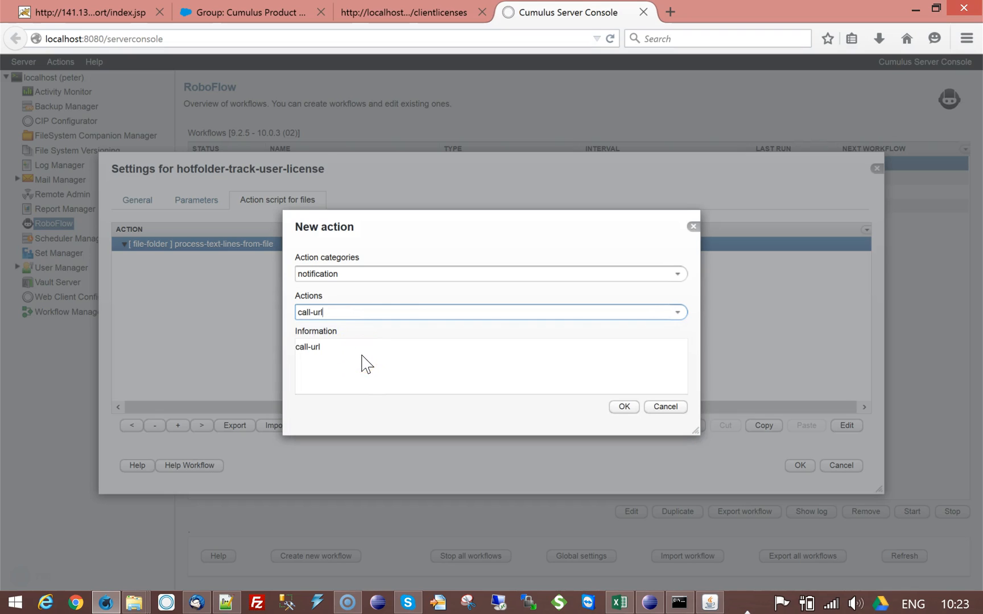
{"action": "left_click", "coordinate": [623, 407]}
Set the call-url action's HTTP-url to the stored tag #TAG(line-to-process)TAG# and its output variable to result, and save it
{"action": "left_click", "coordinate": [631, 276]}
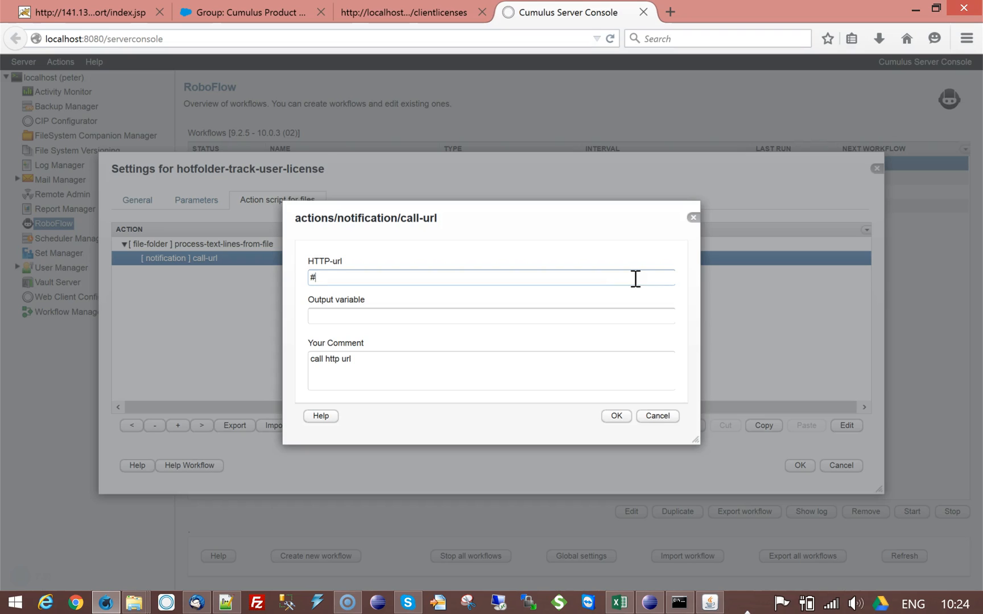
{"action": "left_click", "coordinate": [664, 355]}
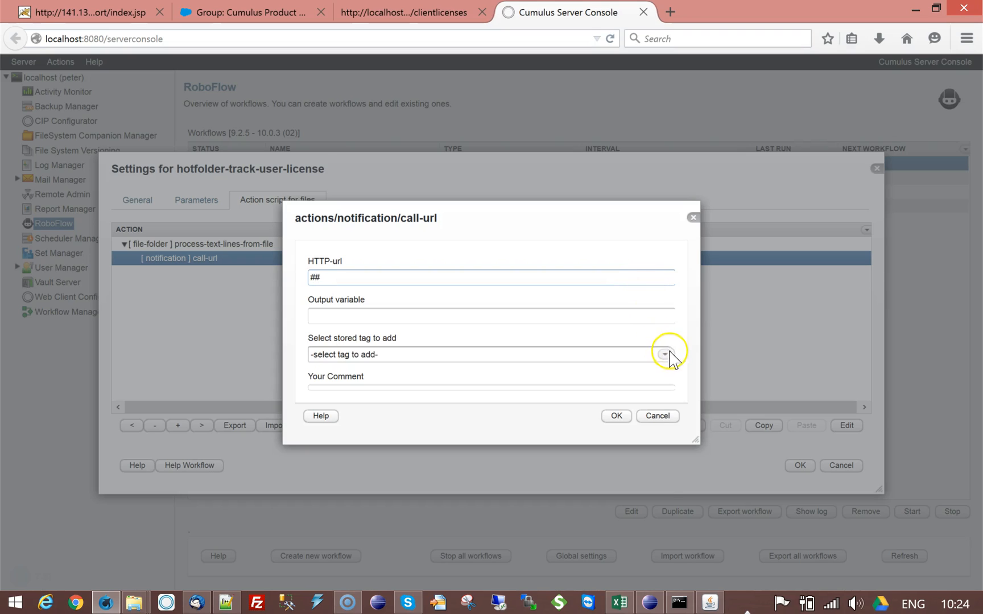
{"action": "left_click", "coordinate": [346, 489]}
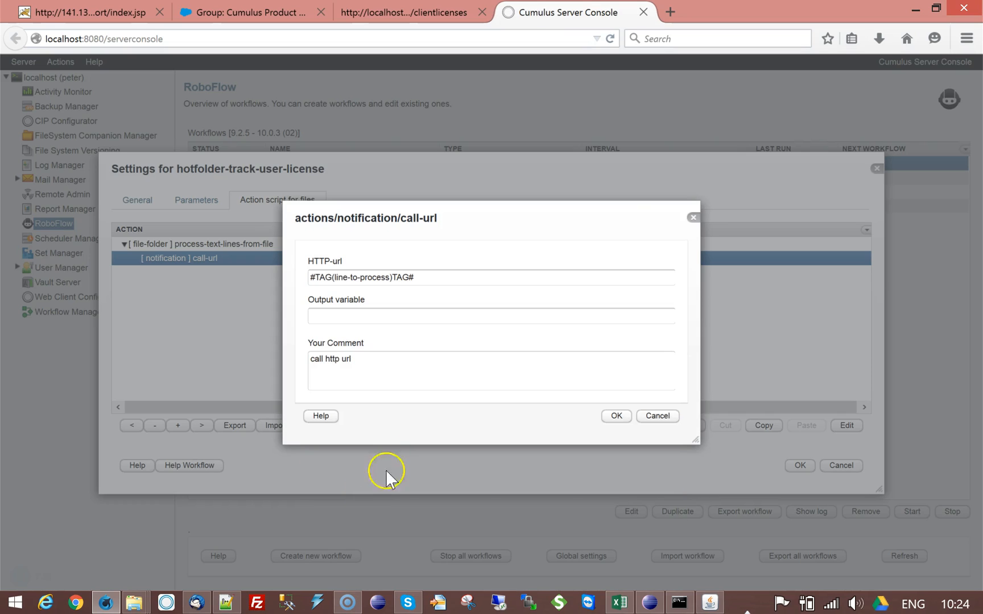
{"action": "left_click", "coordinate": [335, 314]}
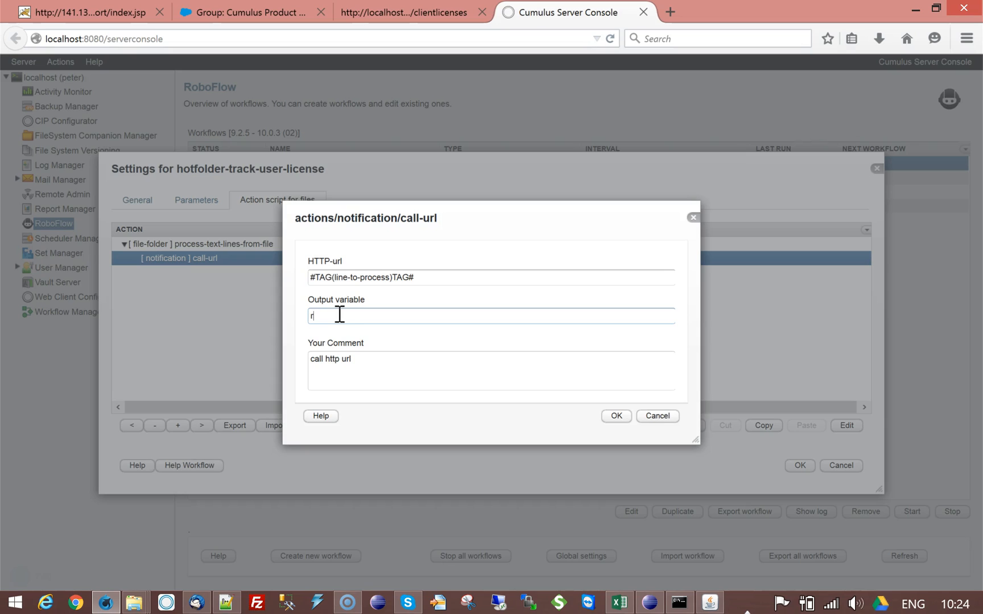
{"action": "left_click", "coordinate": [616, 415]}
Add a notification write-text-to-log action below the call-url action
{"action": "left_click", "coordinate": [688, 427]}
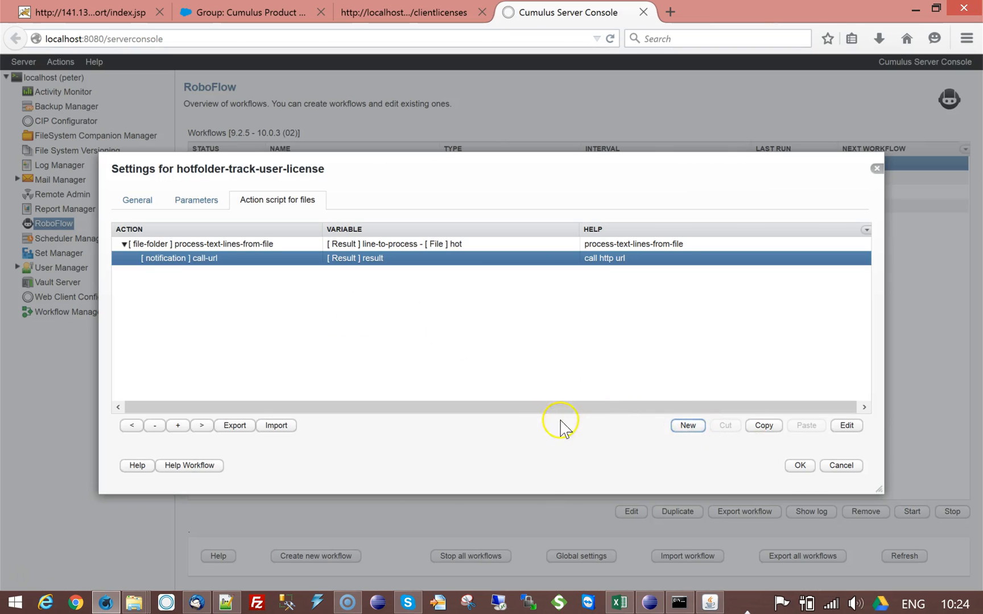
{"action": "left_click", "coordinate": [678, 274]}
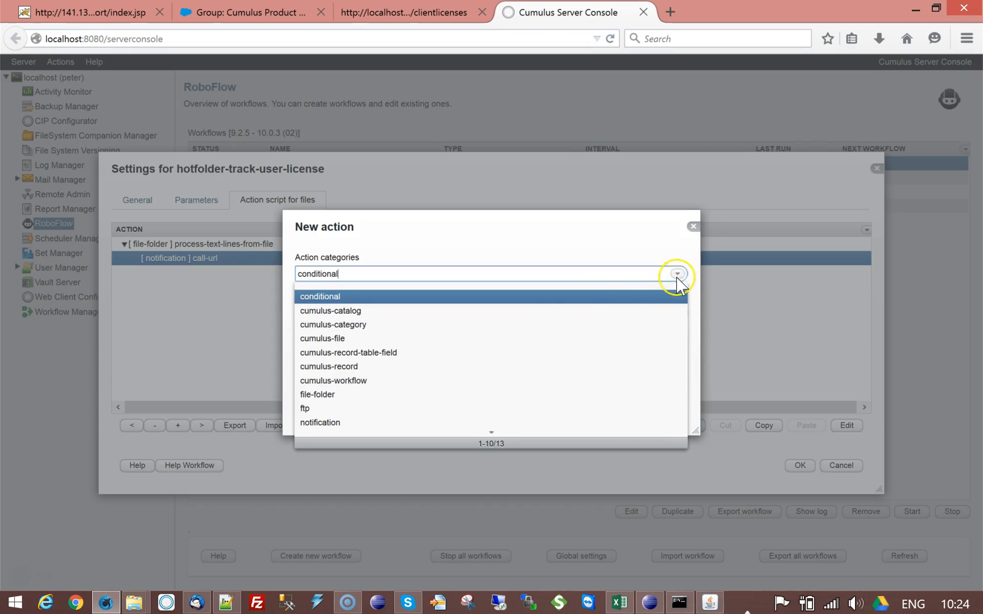
{"action": "scroll", "coordinate": [373, 362], "scroll_direction": "down", "scroll_amount": 1}
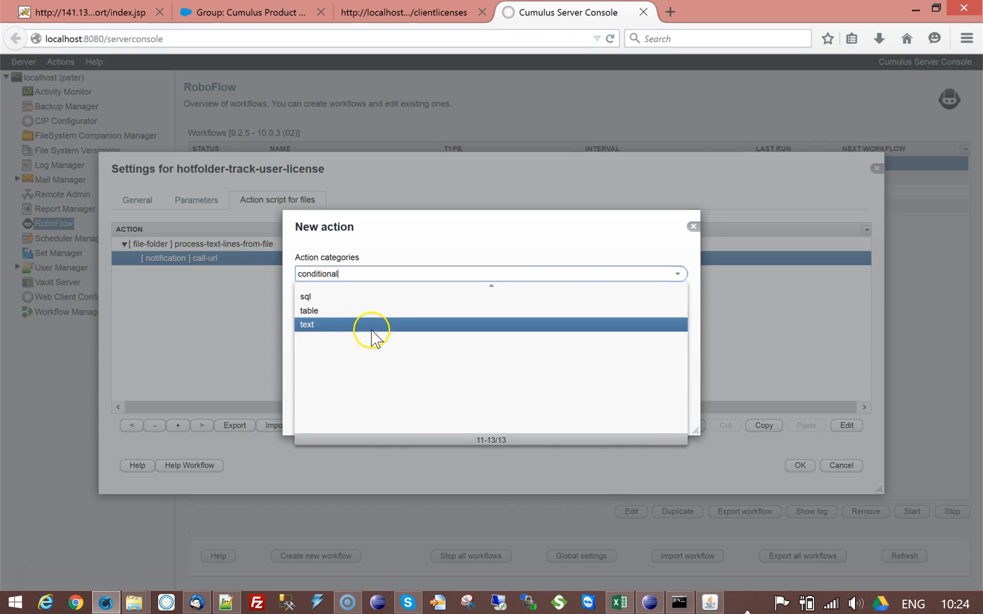
{"action": "scroll", "coordinate": [373, 364], "scroll_direction": "up", "scroll_amount": 2}
{"action": "left_click", "coordinate": [373, 423]}
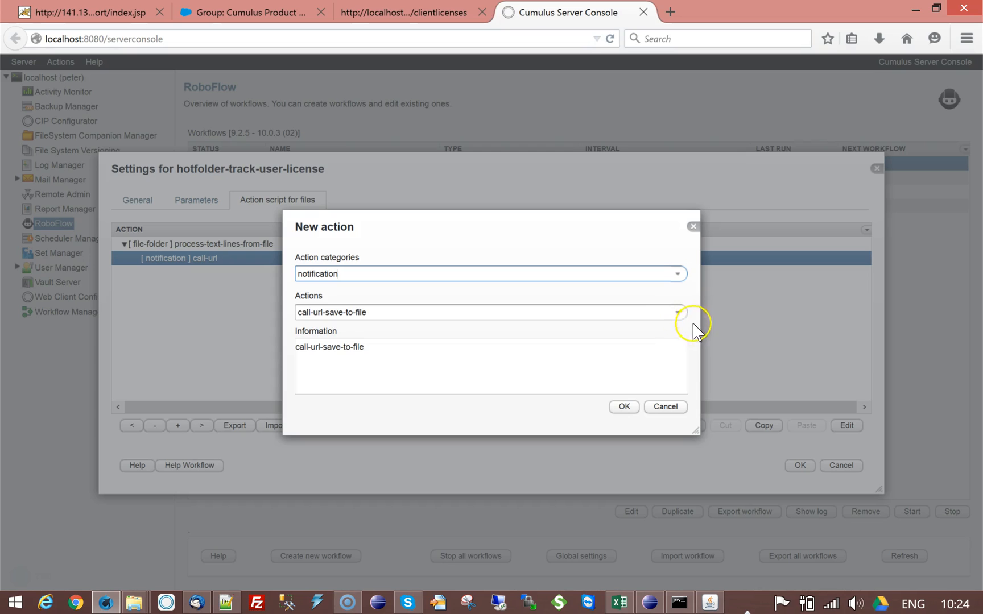
{"action": "left_click", "coordinate": [677, 313]}
{"action": "left_click", "coordinate": [327, 456]}
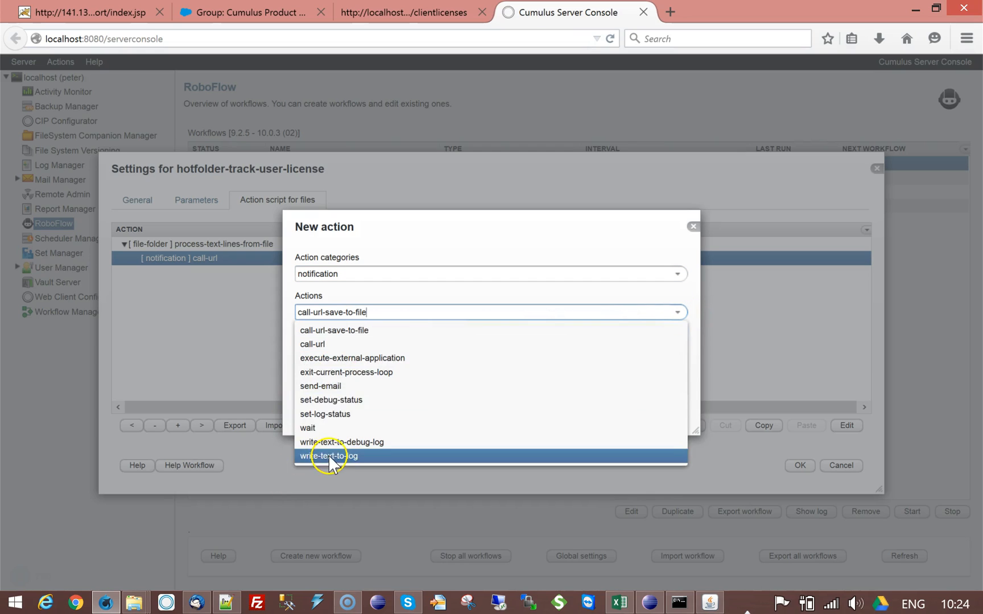
{"action": "left_click", "coordinate": [621, 411]}
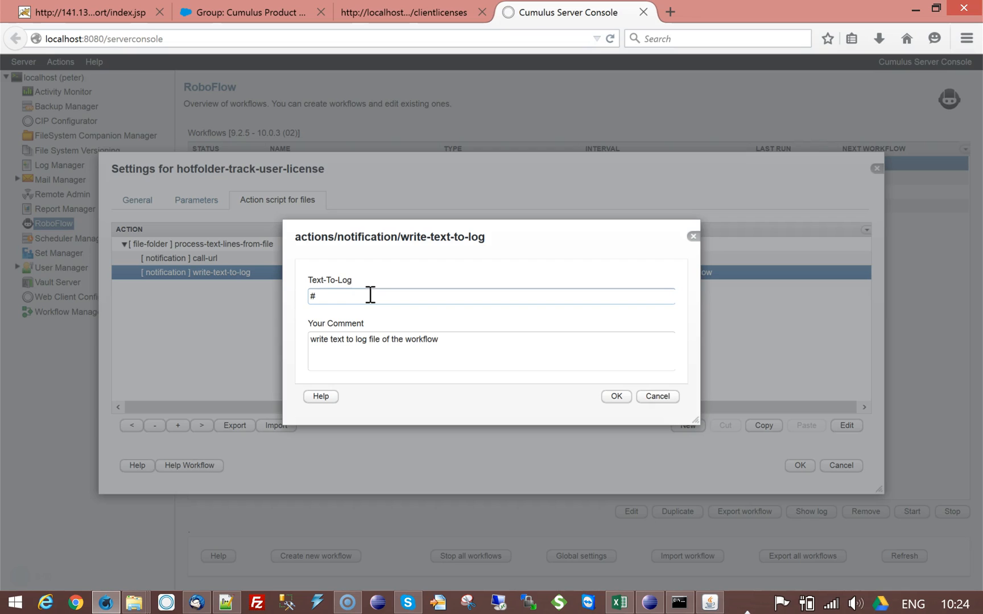
Set the write-text-to-log action's text to #TAG(line-to-process)TAG# - Result:#TAG(result)TAG# using the stored tags, and save the action
{"action": "left_click", "coordinate": [664, 335]}
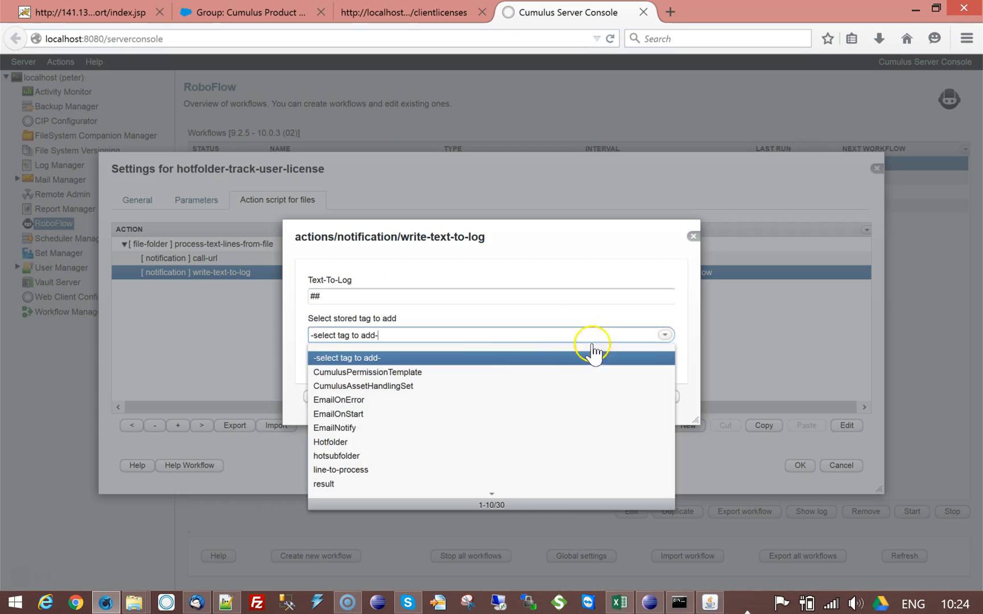
{"action": "left_click", "coordinate": [376, 470]}
{"action": "left_click", "coordinate": [475, 296]}
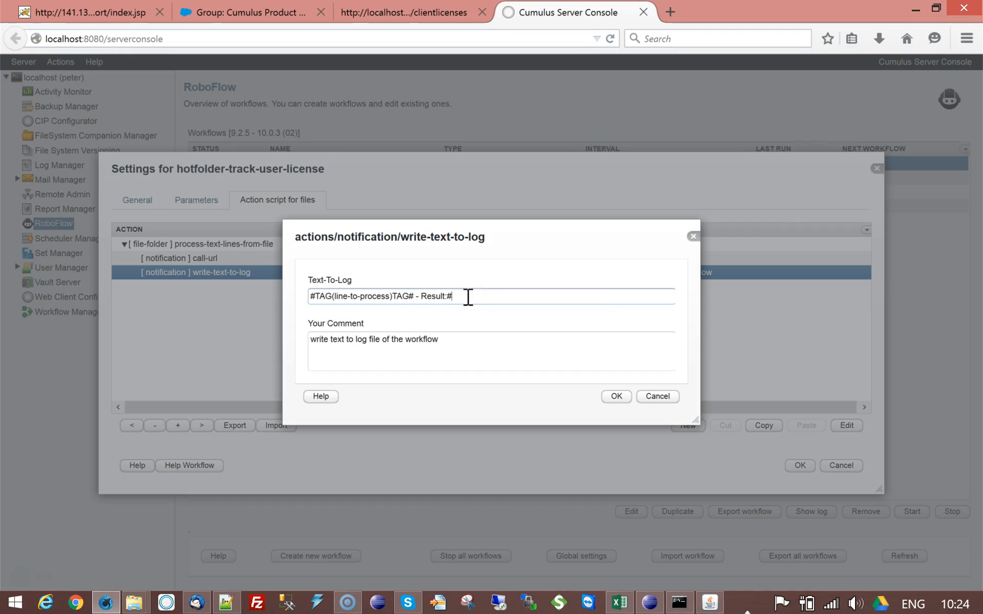
{"action": "left_click", "coordinate": [466, 296]}
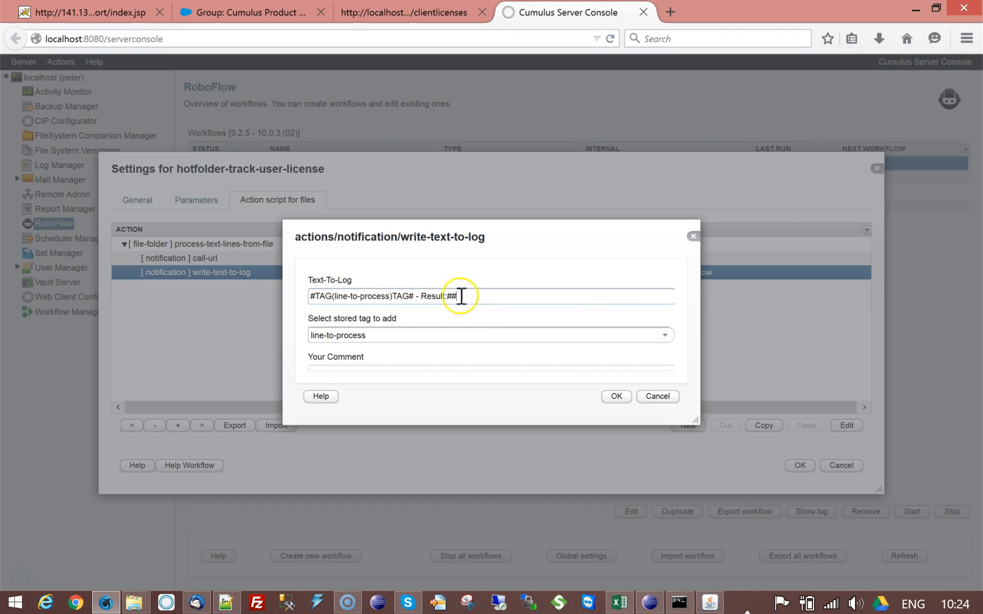
{"action": "left_click", "coordinate": [665, 335]}
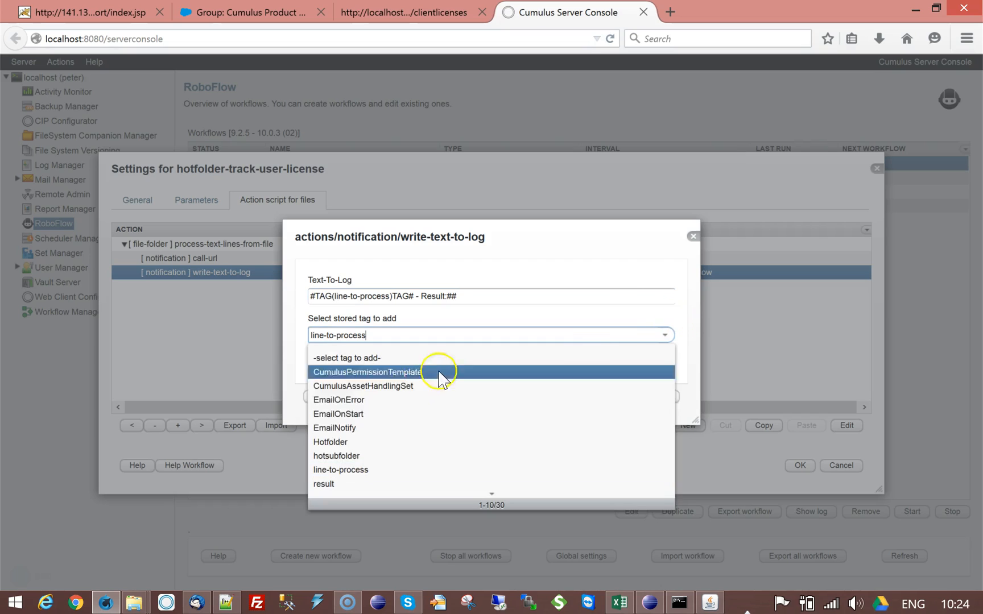
{"action": "left_click", "coordinate": [364, 484]}
{"action": "left_click", "coordinate": [447, 296]}
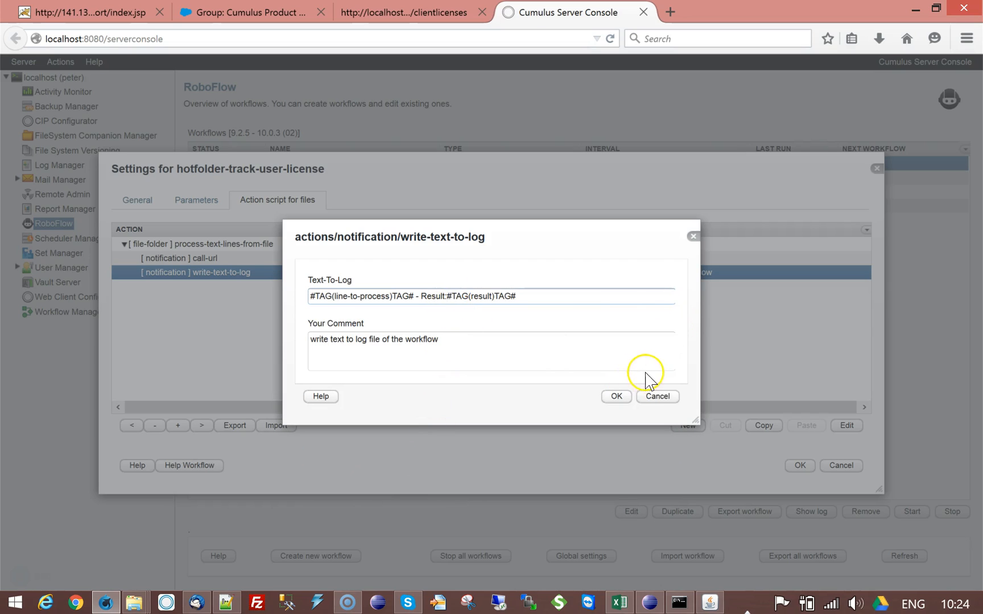
{"action": "left_click", "coordinate": [610, 400]}
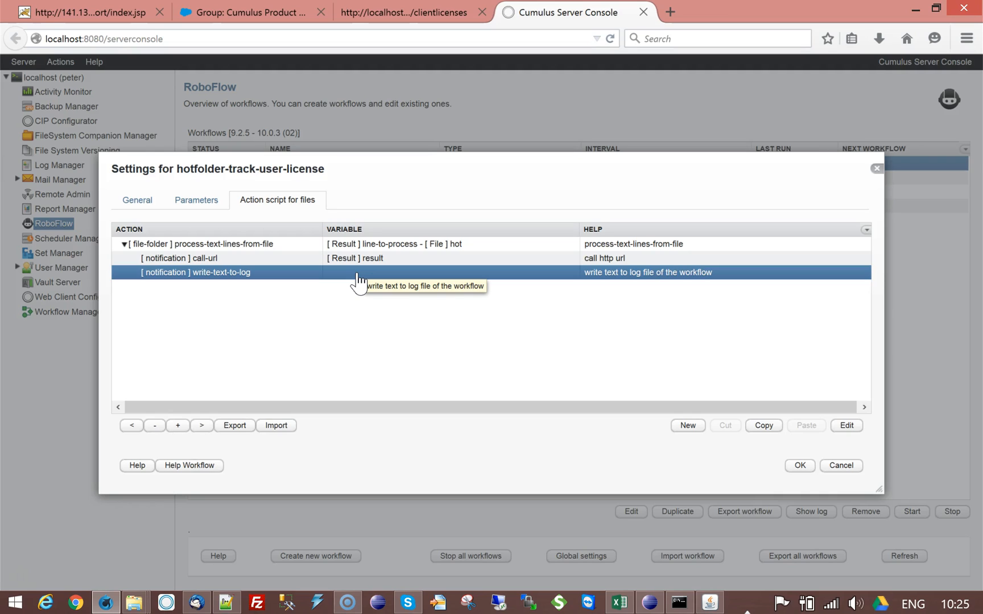
Save the workflow settings and start the hotfolder-track-user-license workflow
{"action": "left_click", "coordinate": [801, 468]}
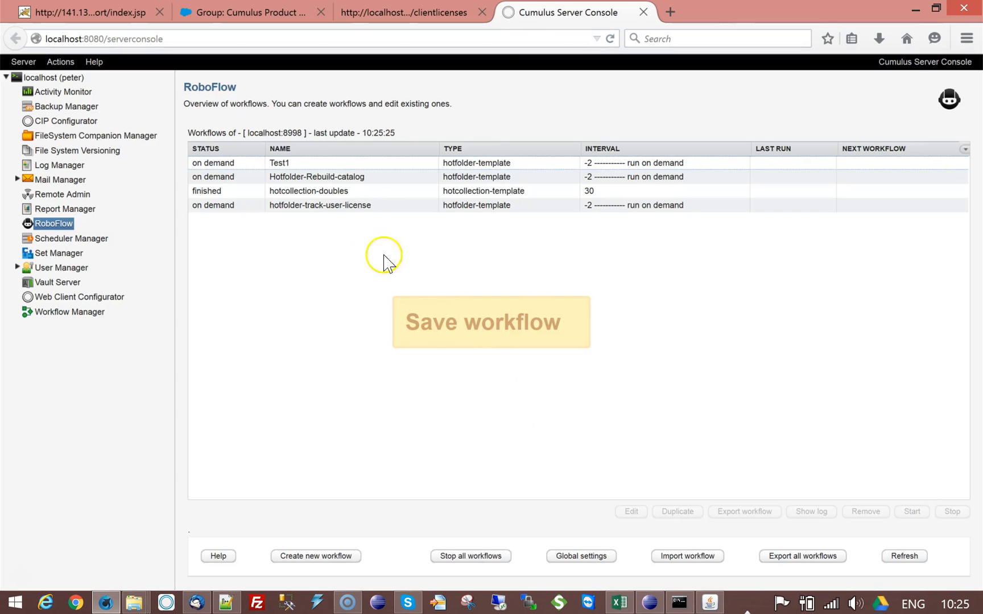
{"action": "left_click", "coordinate": [367, 205]}
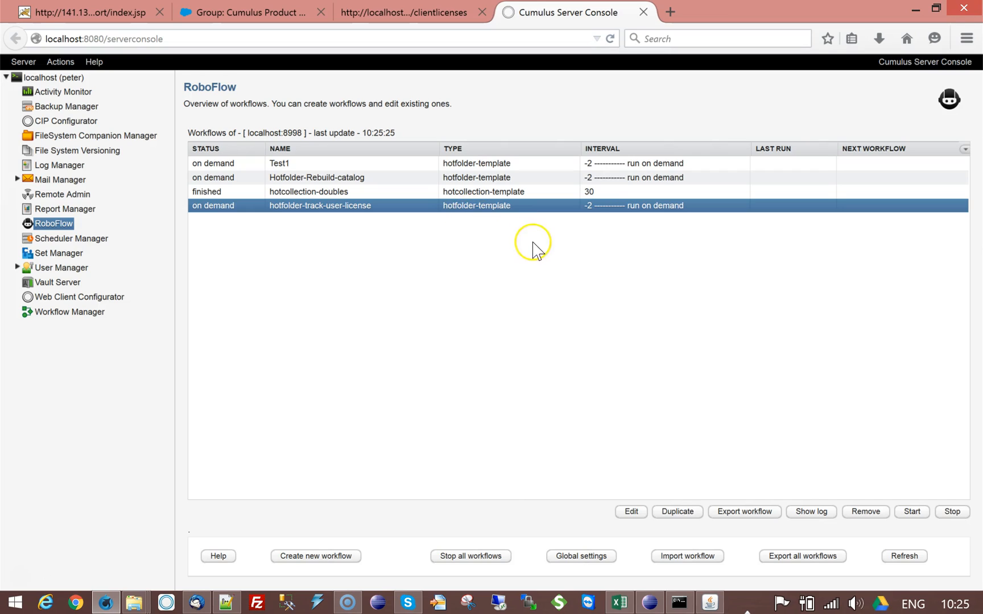
{"action": "left_click", "coordinate": [909, 514]}
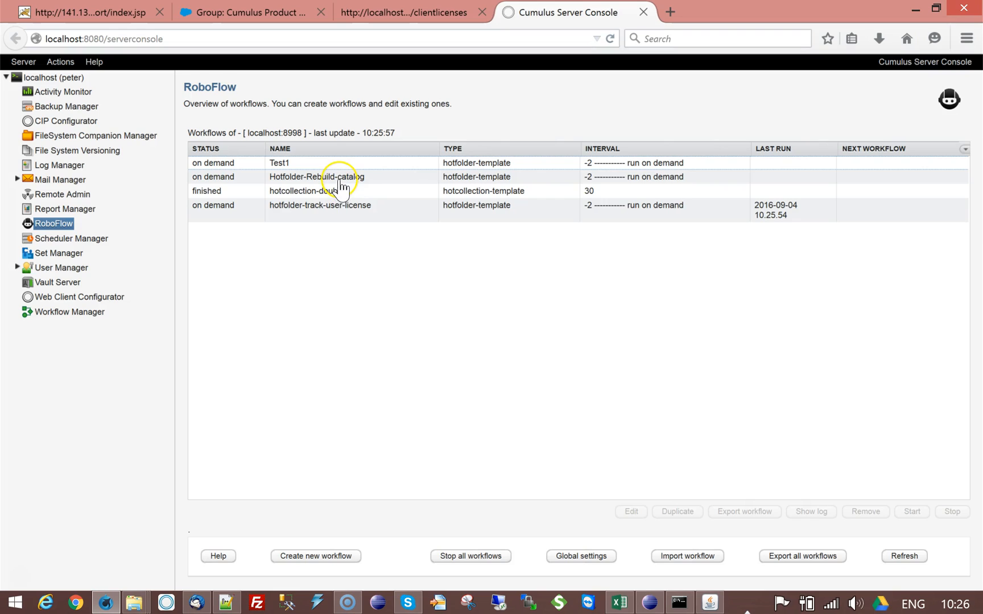
Open the hotfolder-track-user-license log and examine the clientlicenses call, its total and counting values, and the listed connections
{"action": "left_click", "coordinate": [335, 215]}
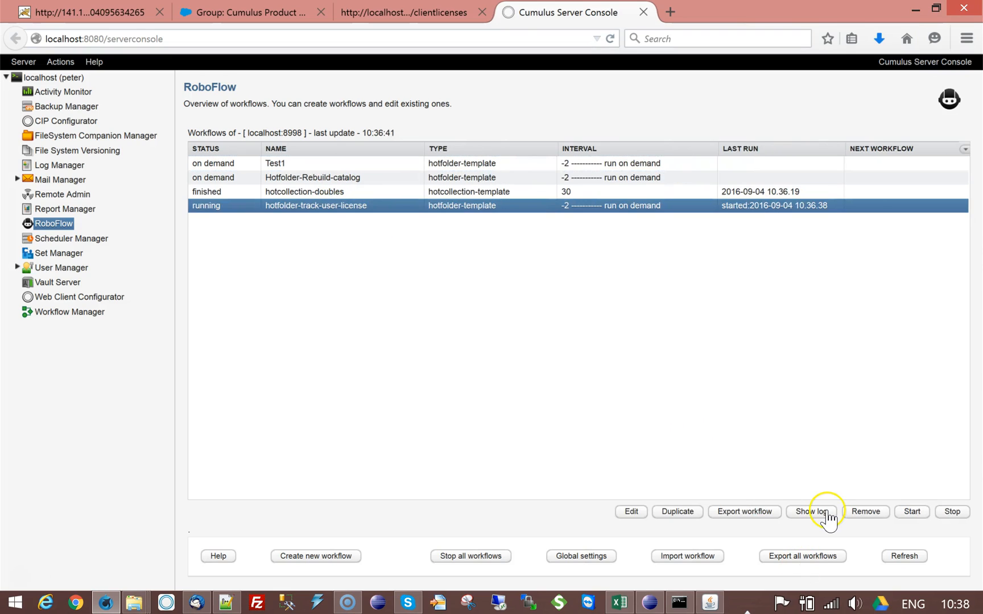
{"action": "left_click", "coordinate": [810, 511]}
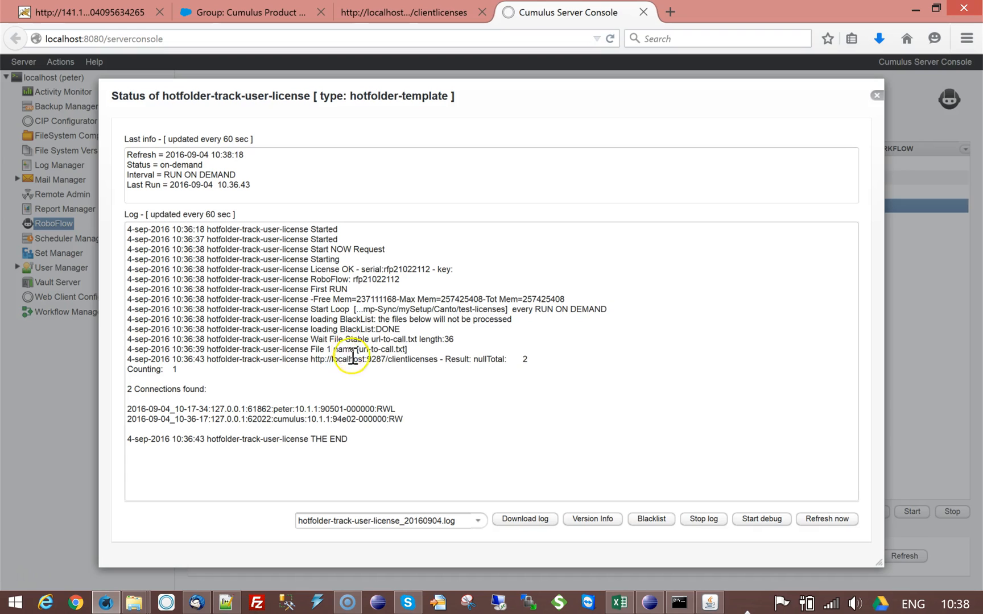
{"action": "left_click_drag", "start_coordinate": [310, 358], "coordinate": [475, 359]}
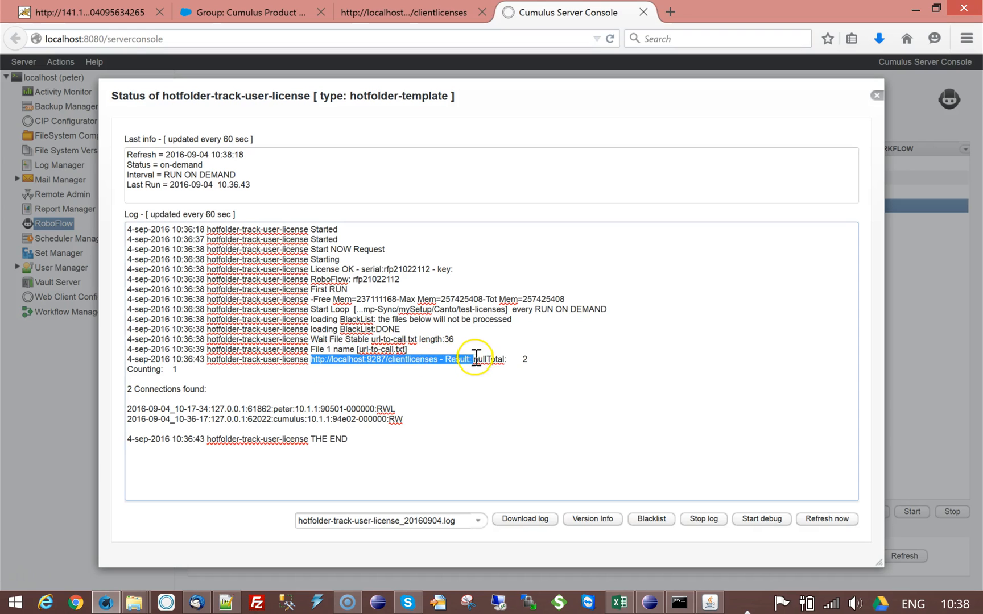
{"action": "double_click", "coordinate": [524, 359]}
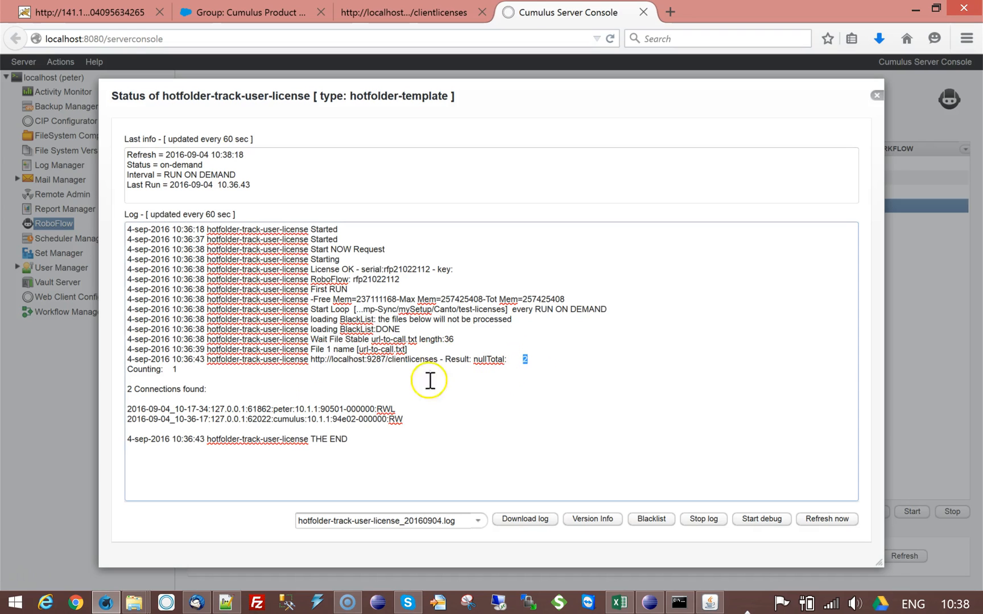
{"action": "double_click", "coordinate": [173, 369]}
{"action": "left_click", "coordinate": [216, 409]}
{"action": "left_click_drag", "start_coordinate": [128, 409], "coordinate": [406, 419]}
{"action": "left_click", "coordinate": [424, 428]}
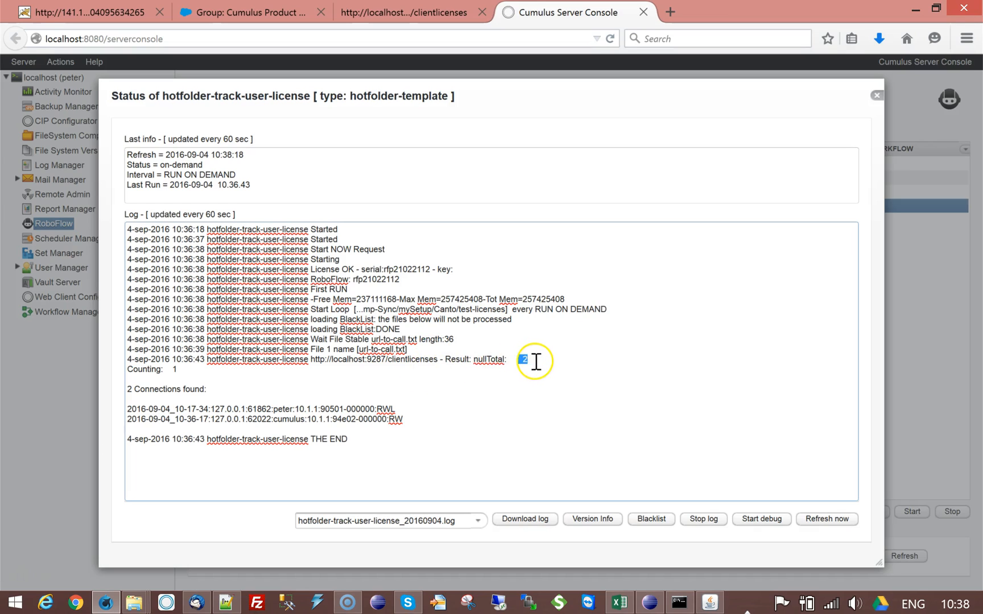
Re-examine the total and counting values in the log, and the date and time of the first connection entry
{"action": "left_click_drag", "start_coordinate": [523, 360], "coordinate": [559, 359]}
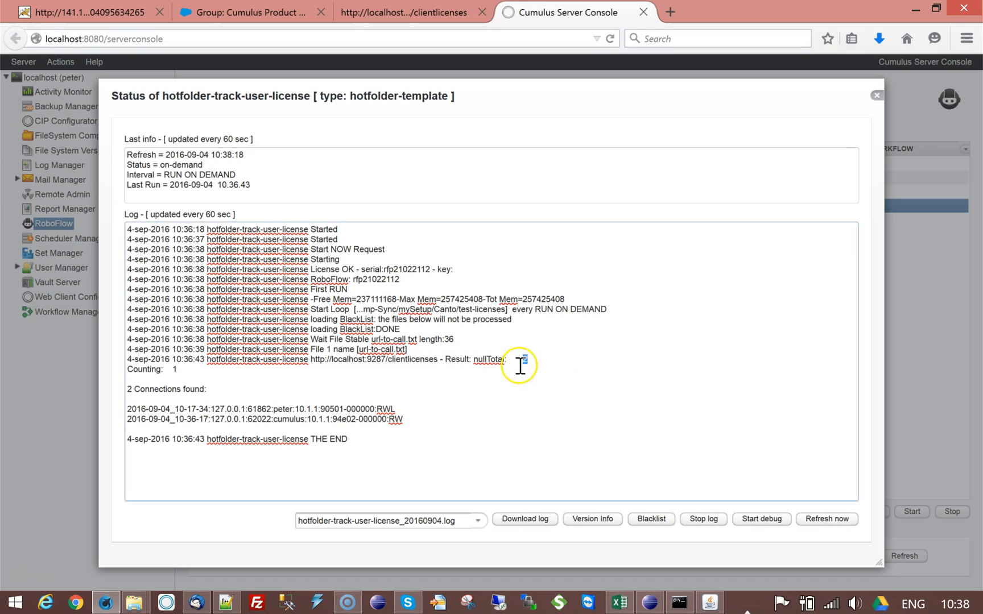
{"action": "left_click", "coordinate": [537, 362]}
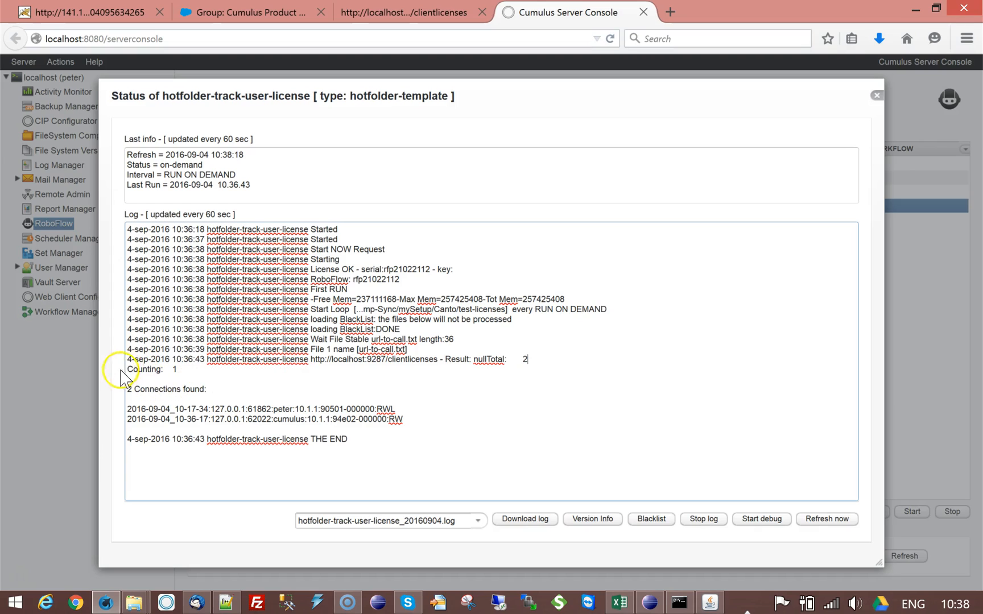
{"action": "left_click_drag", "start_coordinate": [169, 370], "coordinate": [187, 371]}
{"action": "left_click", "coordinate": [187, 371]}
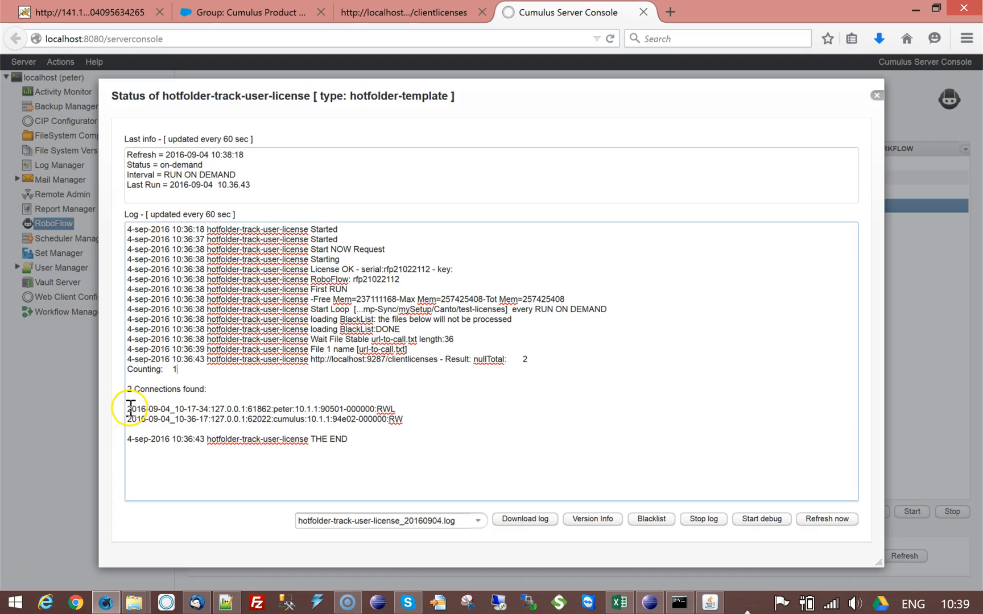
{"action": "left_click_drag", "start_coordinate": [126, 408], "coordinate": [211, 410]}
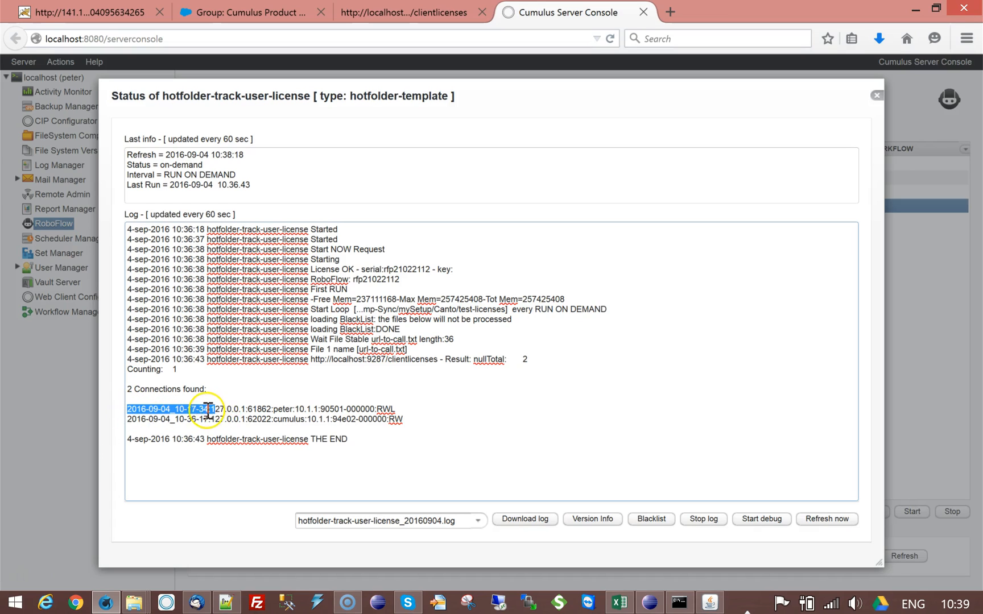
{"action": "left_click", "coordinate": [198, 410]}
{"action": "double_click", "coordinate": [189, 410]}
{"action": "left_click_drag", "start_coordinate": [175, 409], "coordinate": [208, 410]}
{"action": "left_click", "coordinate": [273, 383]}
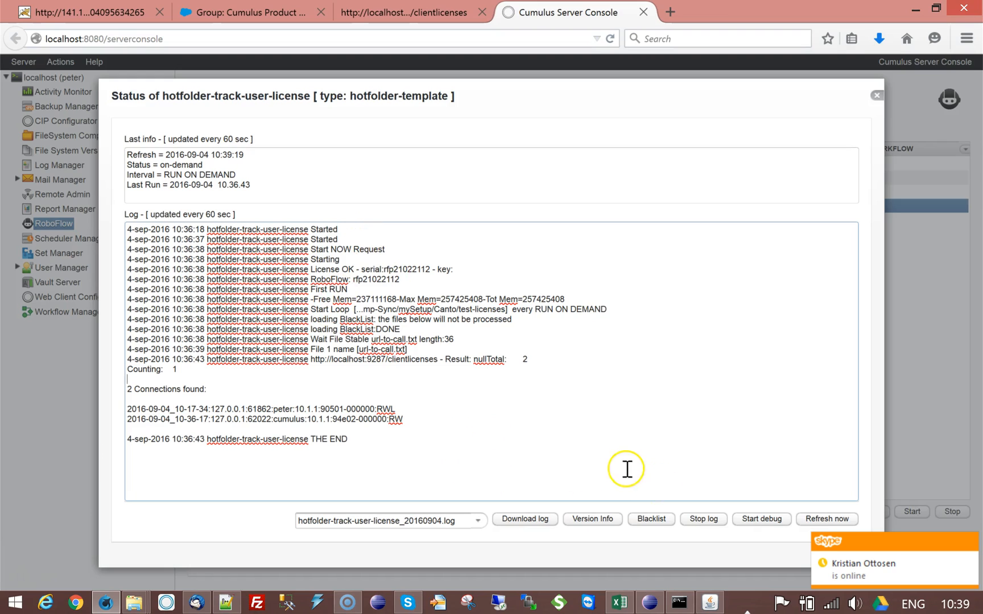
{"action": "left_click", "coordinate": [540, 438]}
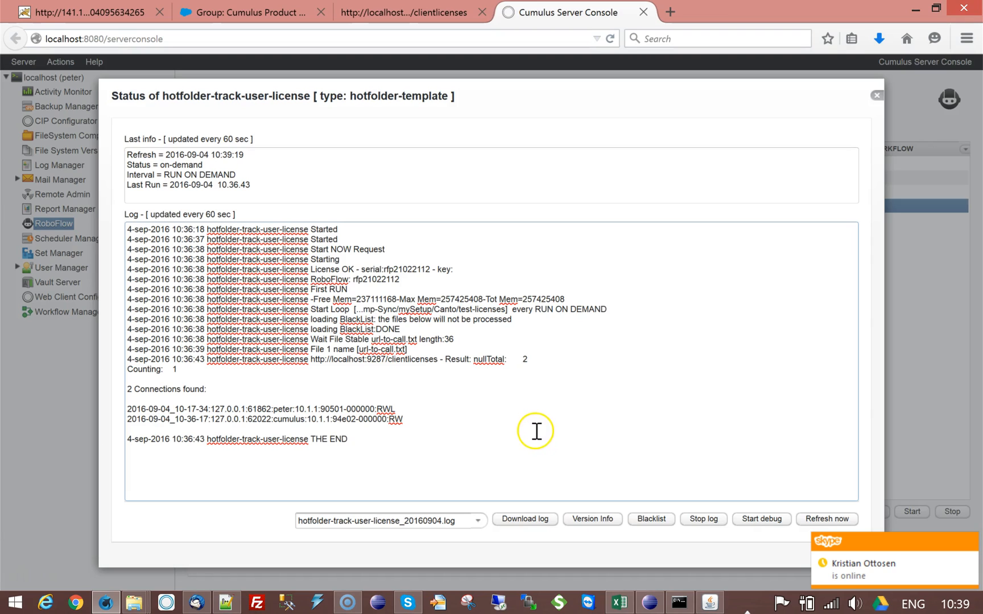